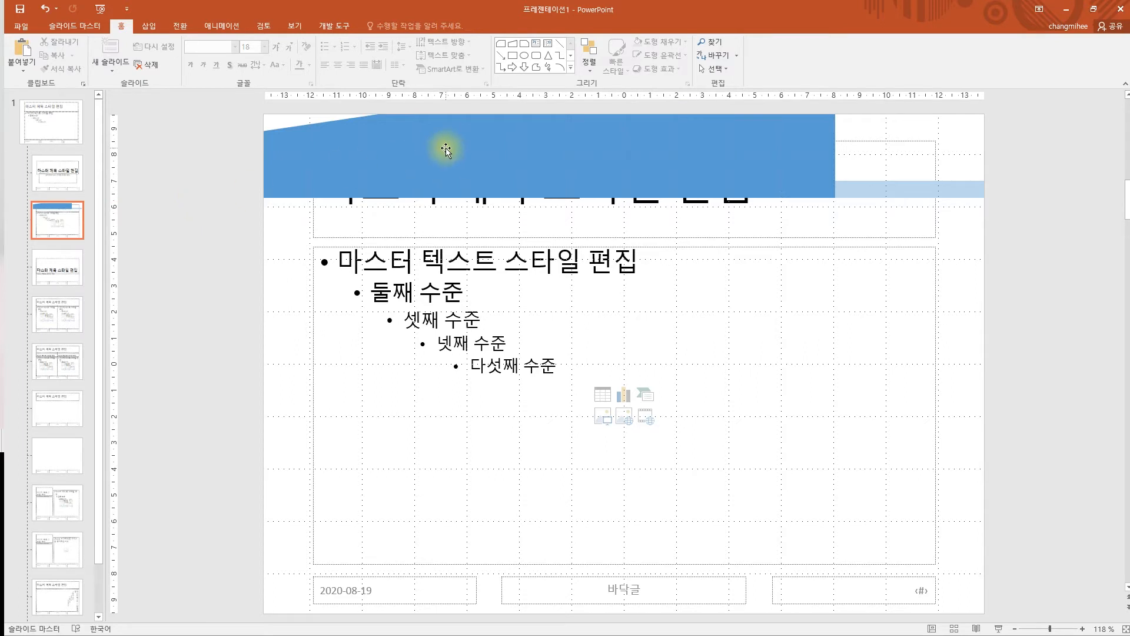
- Check the light-blue bar and large blue banner on the master title layout, then view the reference slides
click(857, 189)
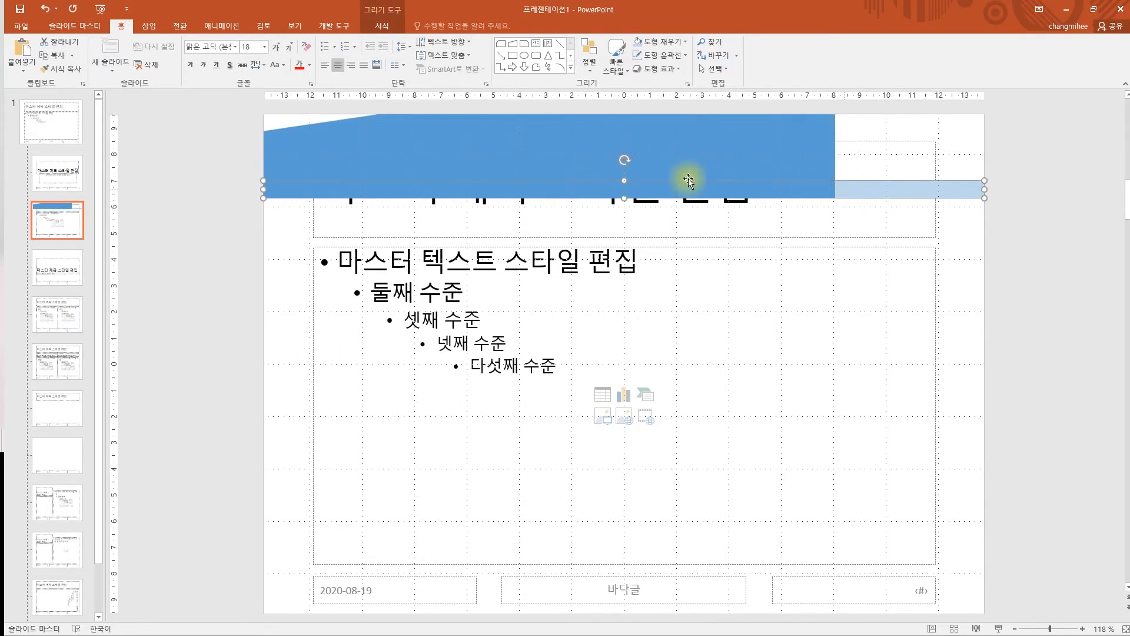
click(206, 193)
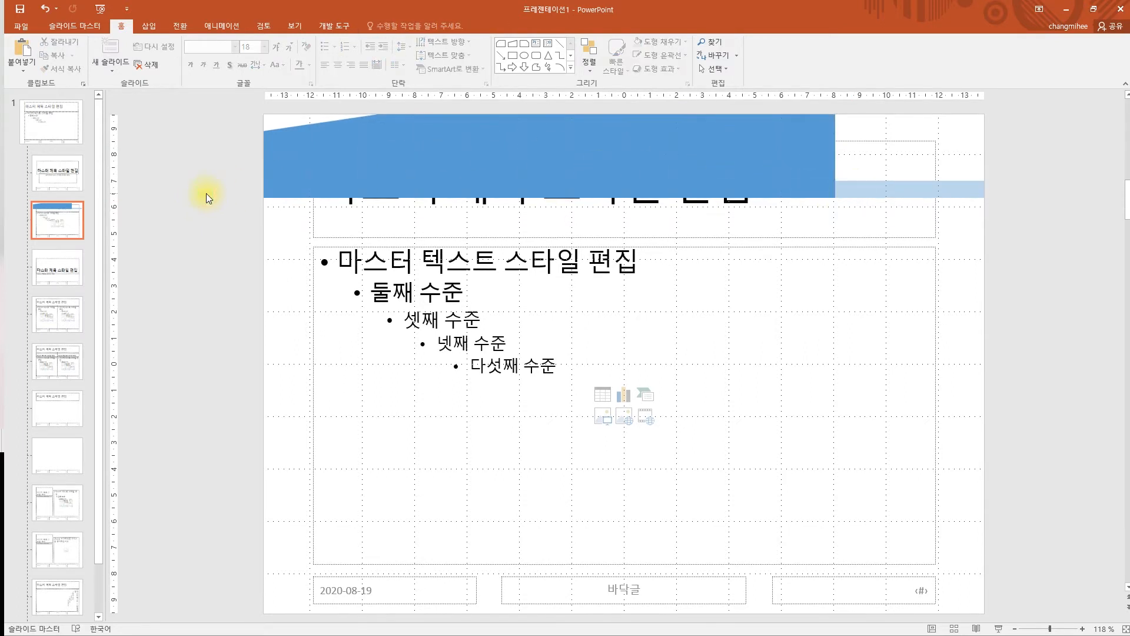
click(917, 190)
click(743, 155)
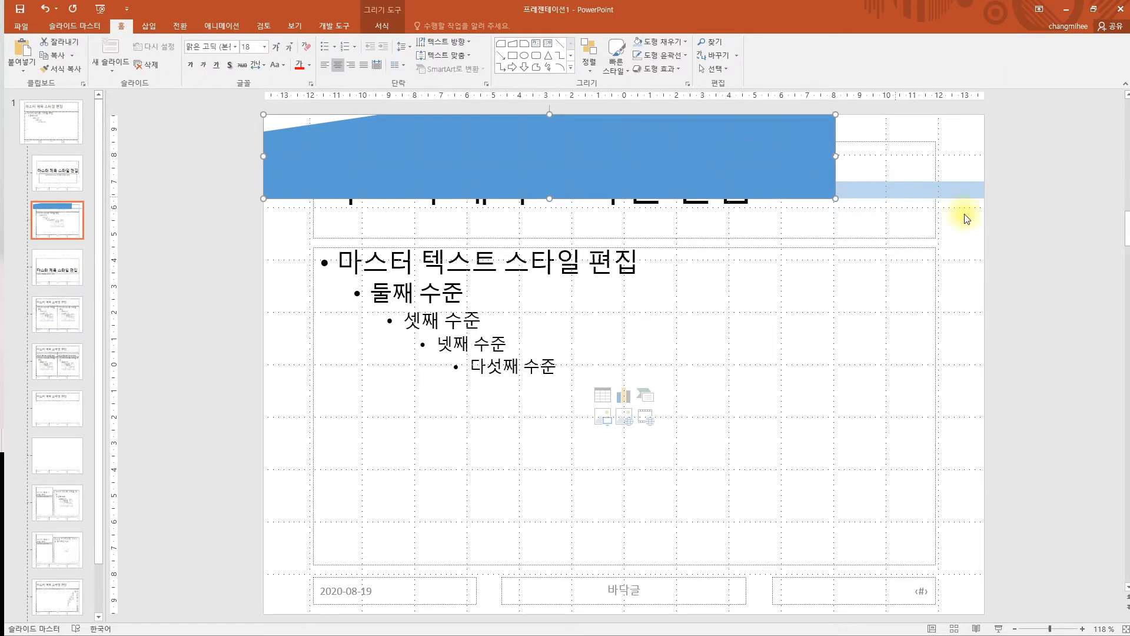
click(1022, 220)
click(948, 188)
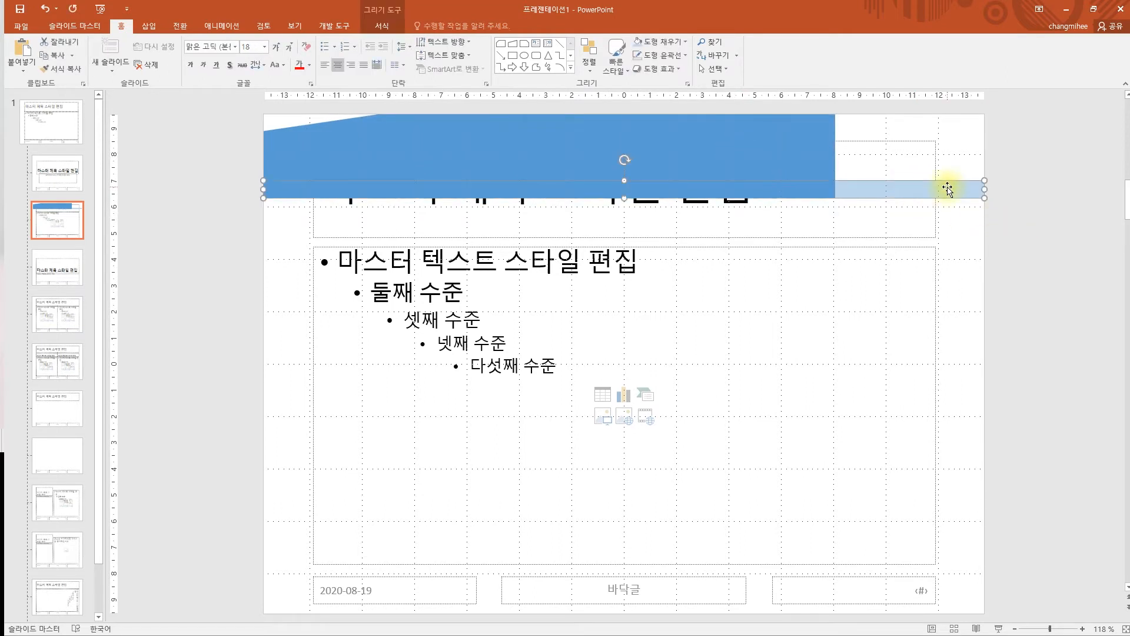
click(1035, 226)
key(alt+Tab)
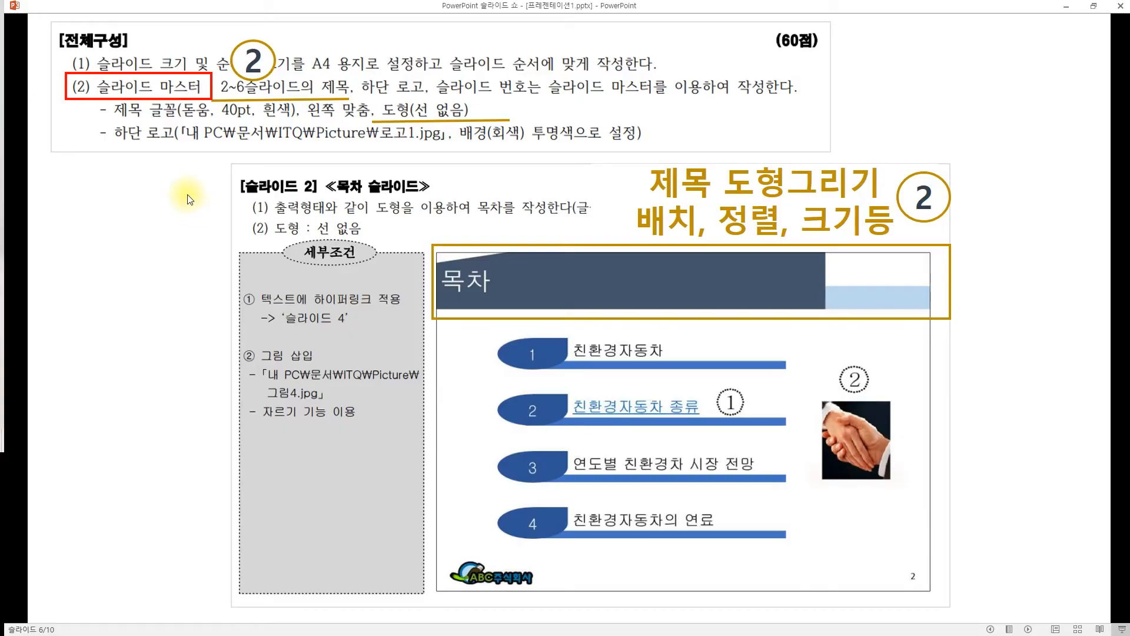
click(185, 193)
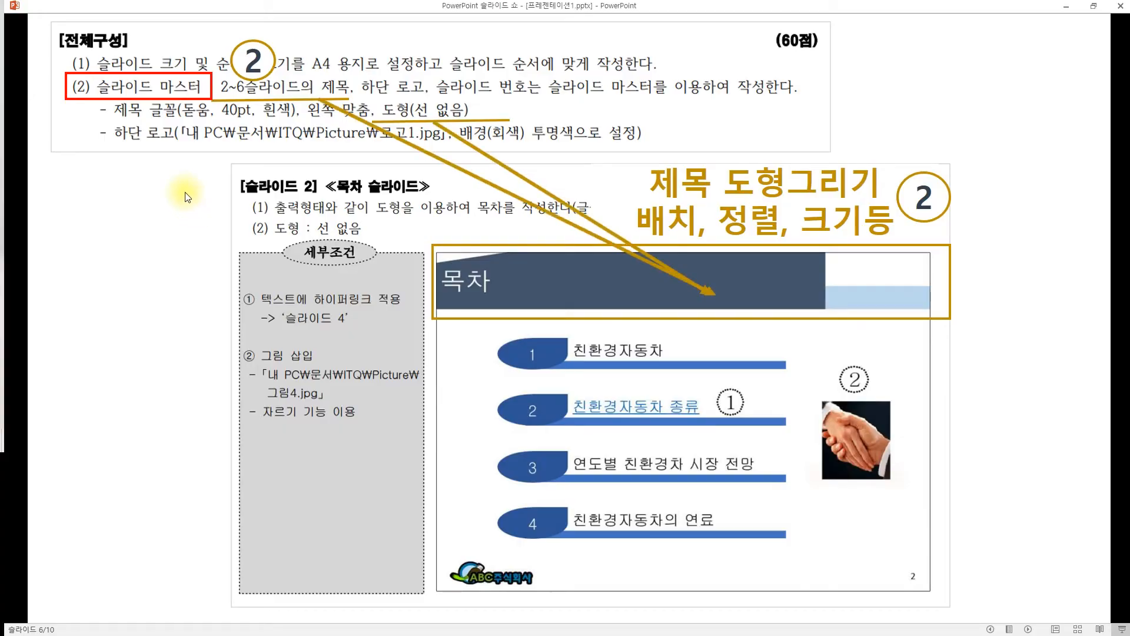
click(185, 193)
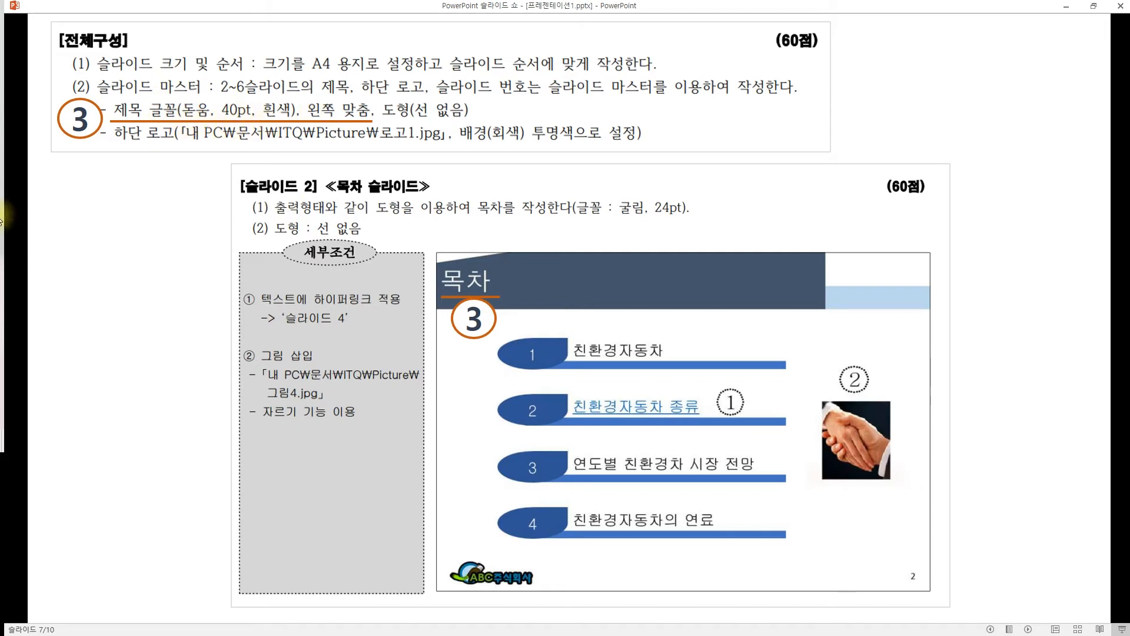
key(alt+Tab)
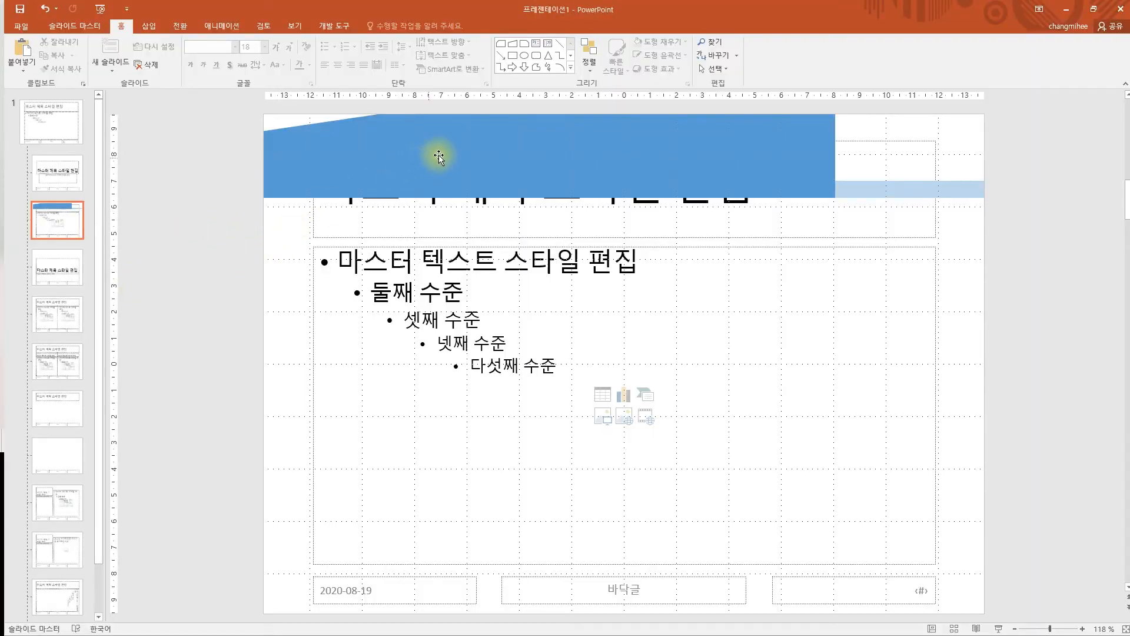
- Bring the master title placeholder in front of the blue banner shape
click(550, 232)
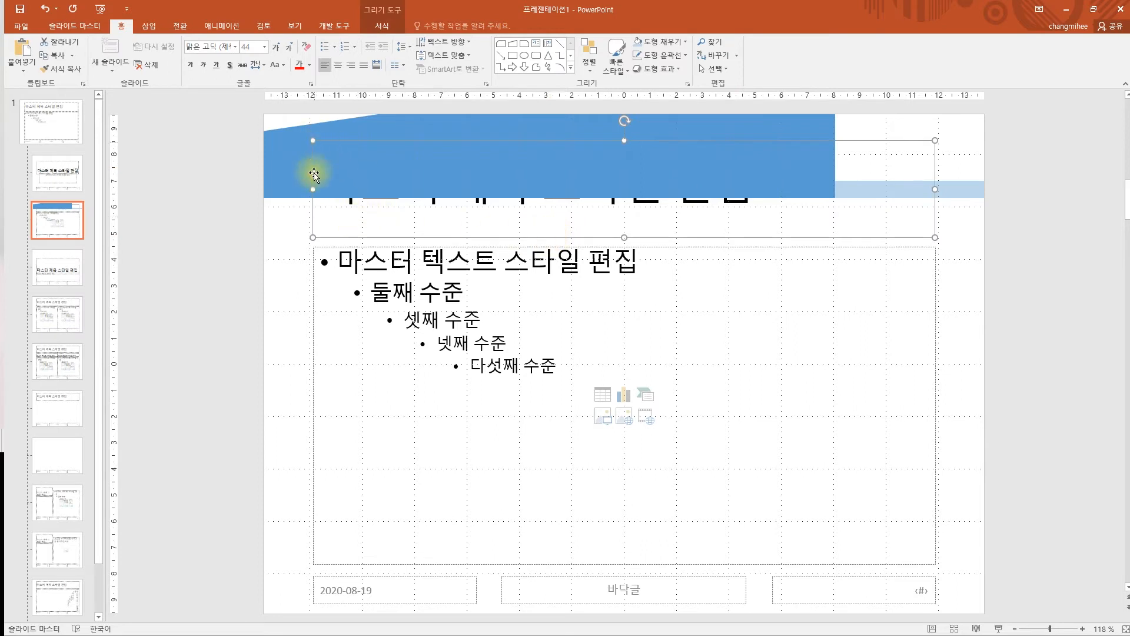
mouse_move(404, 236)
mouse_down()
mouse_move(373, 272)
mouse_move(425, 233)
mouse_up()
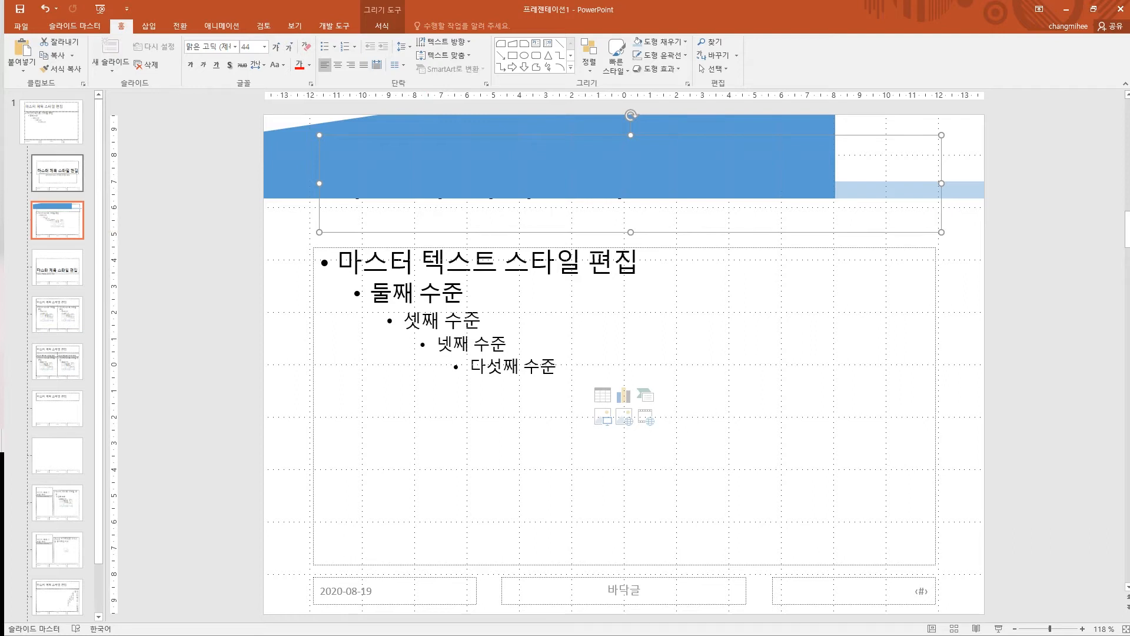
click(458, 232)
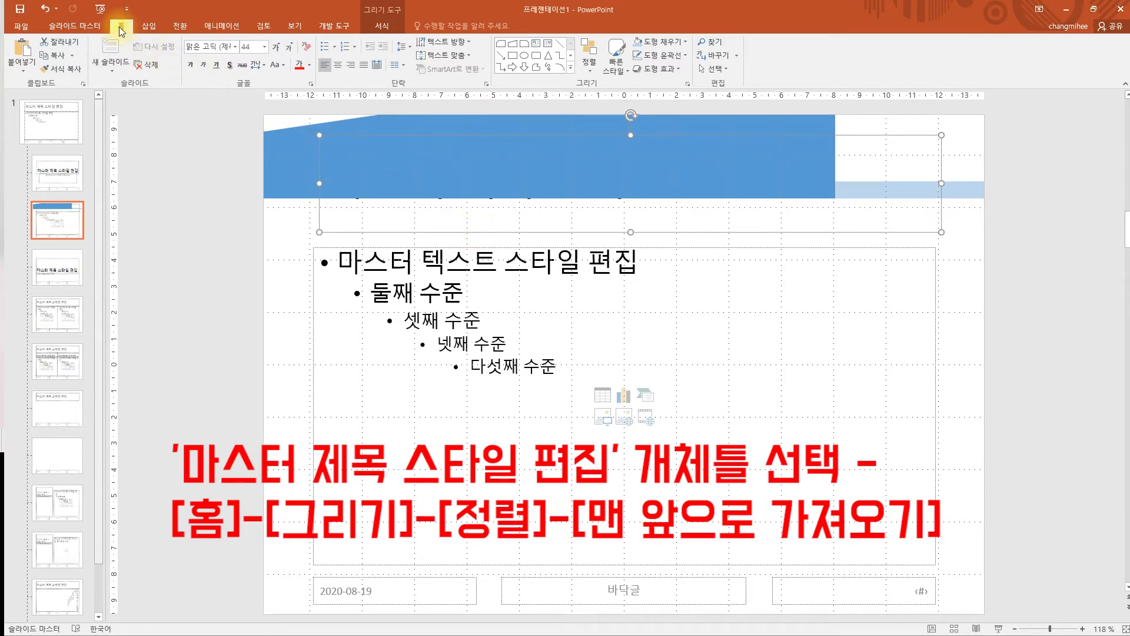
click(588, 78)
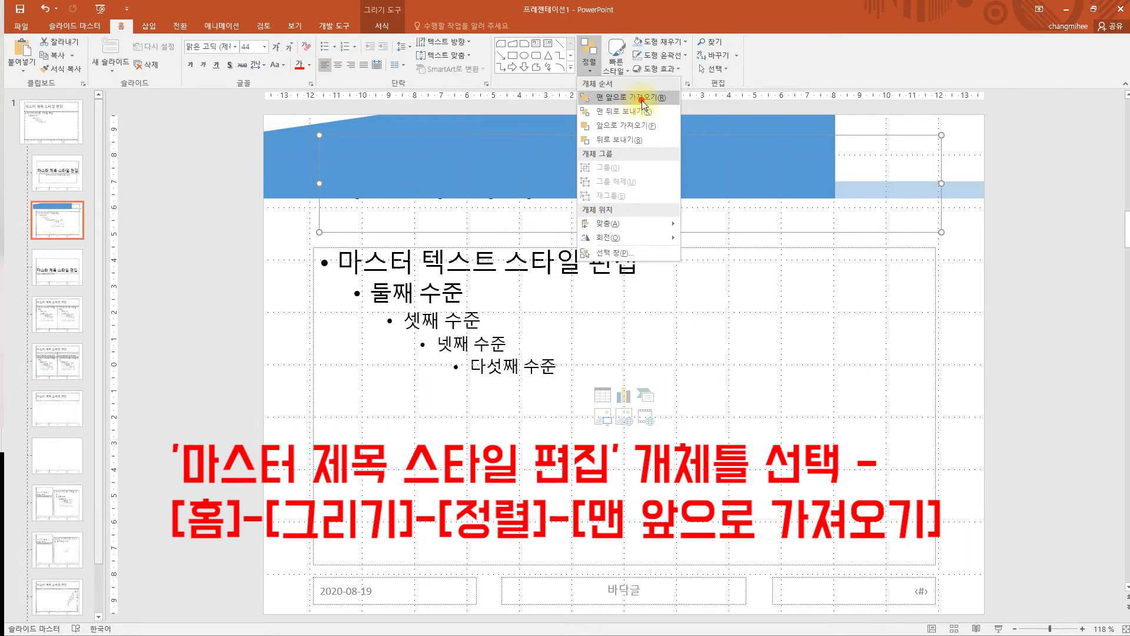
click(642, 100)
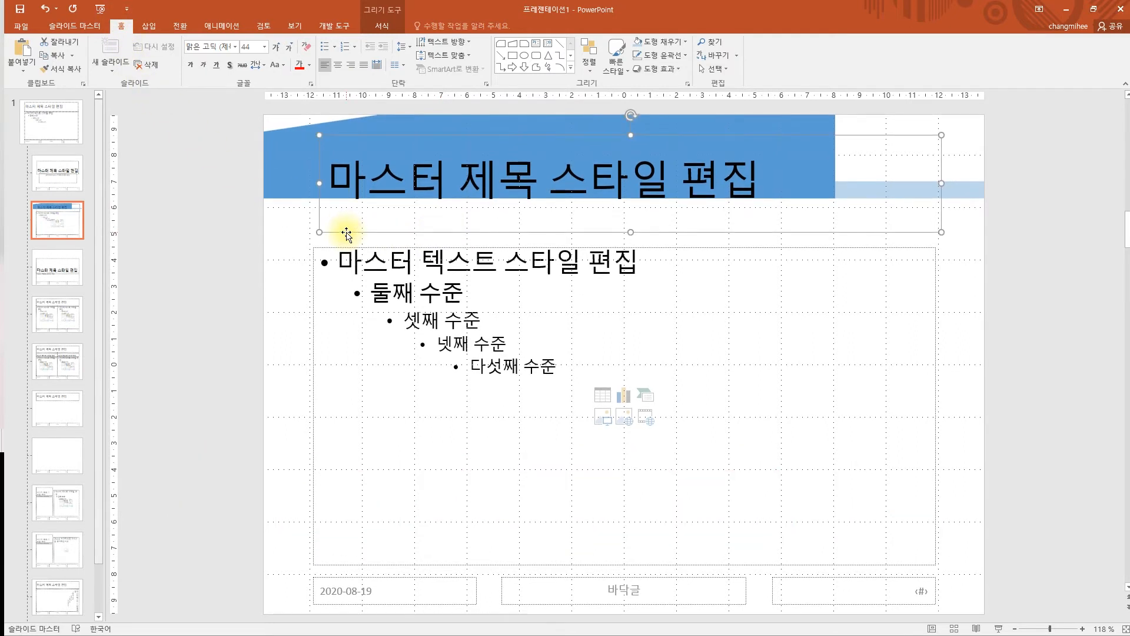
- Set the master title text font to 돋움
drag(328, 182, 760, 216)
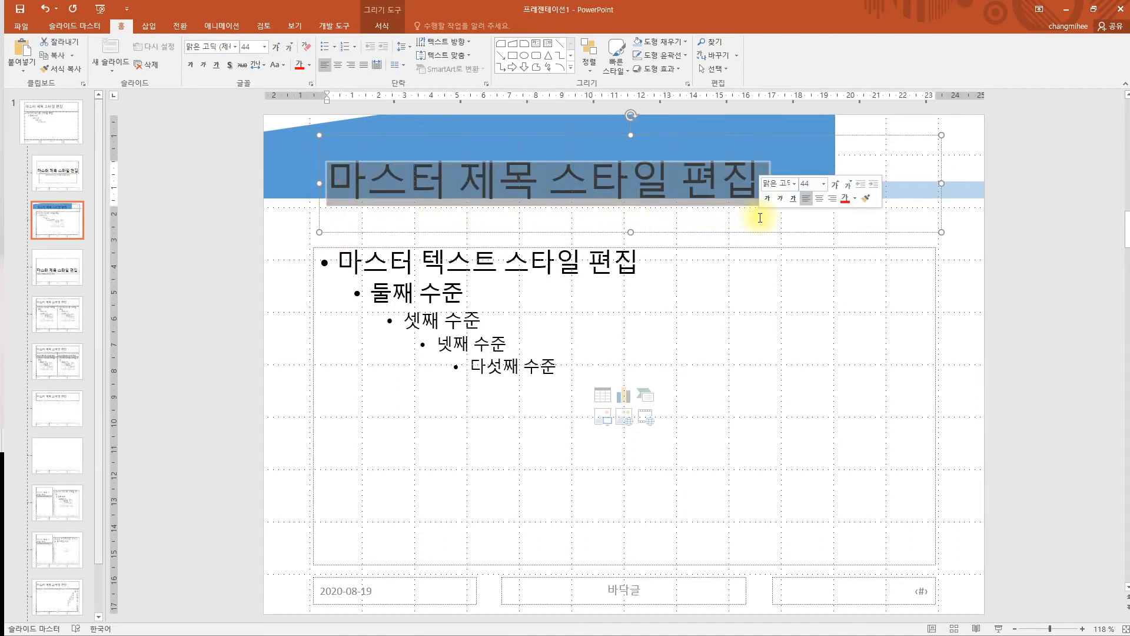
click(359, 234)
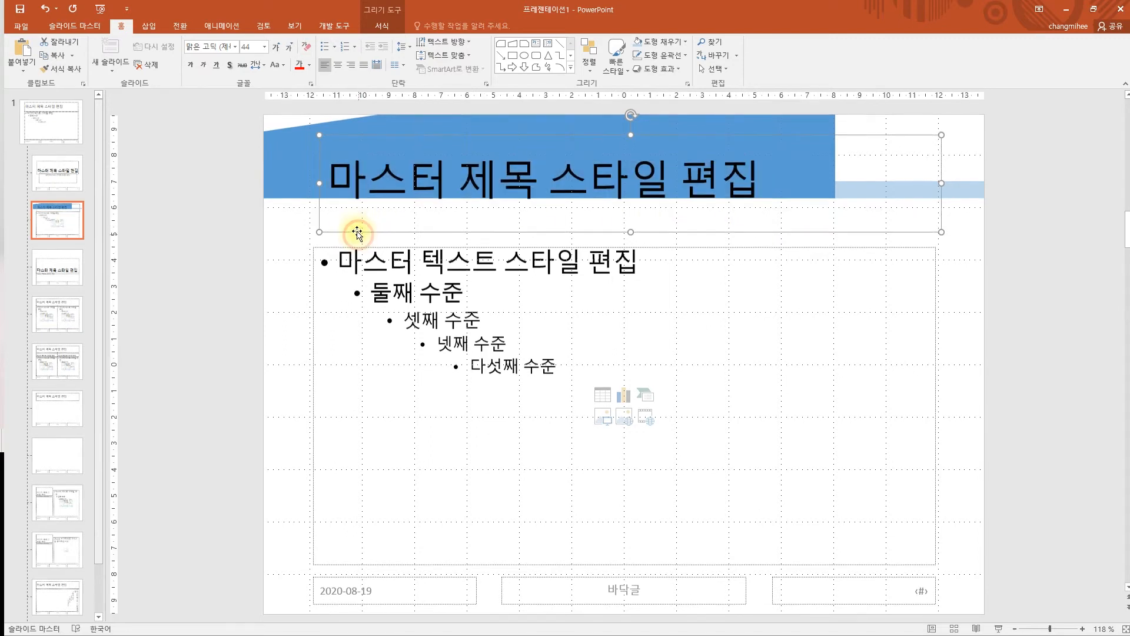
click(323, 194)
drag(323, 194, 740, 222)
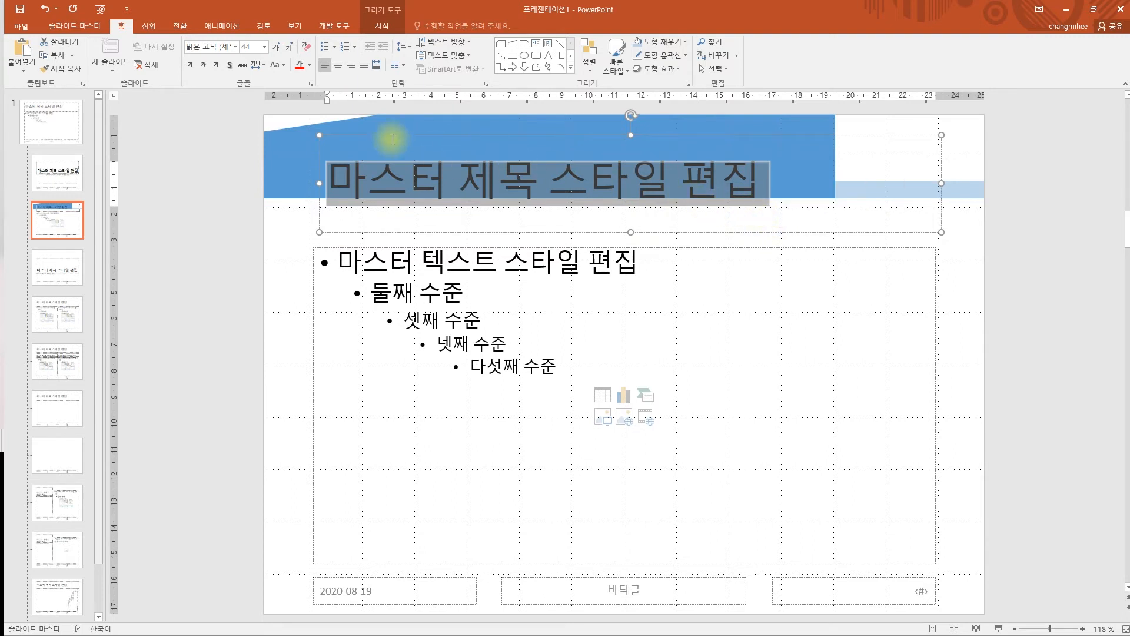
click(240, 87)
click(219, 49)
text(돋움)
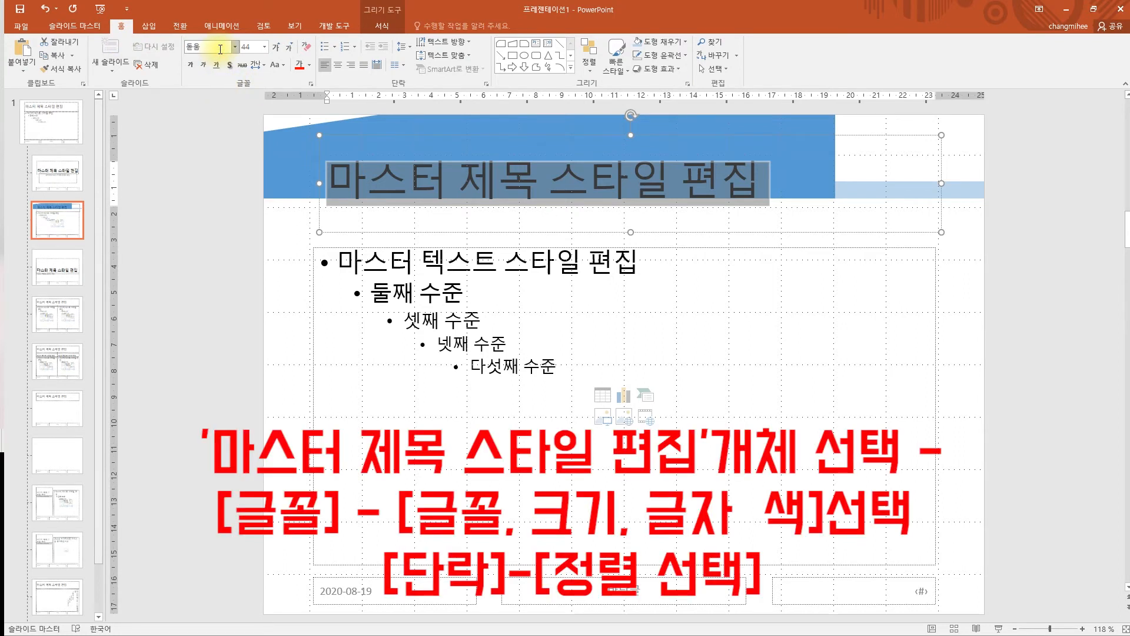
key(Return)
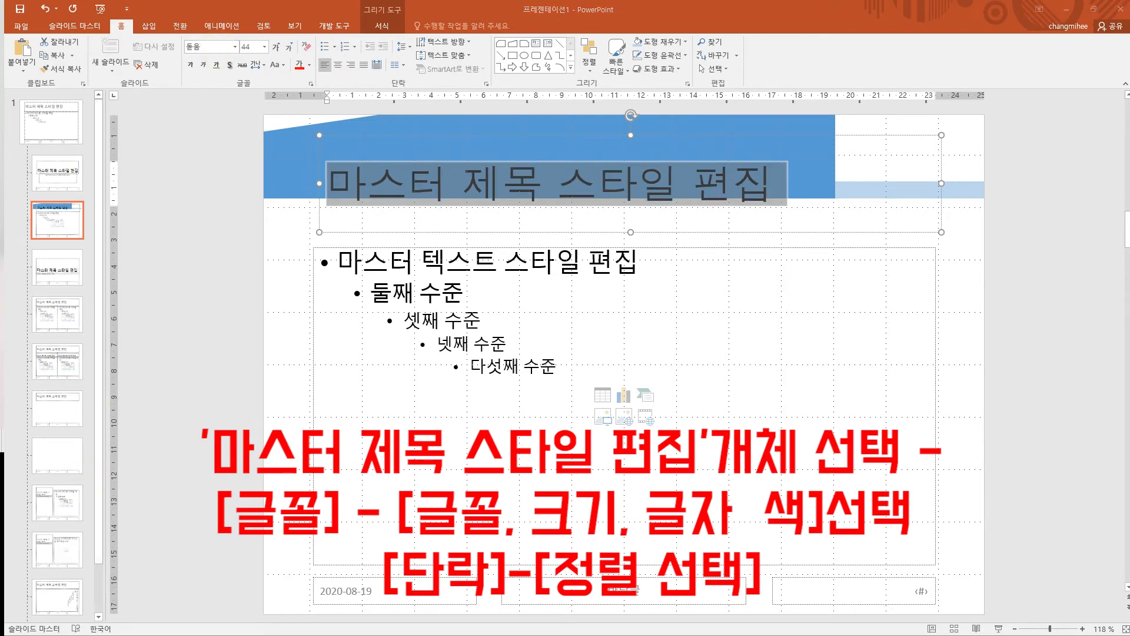
key(alt+Tab)
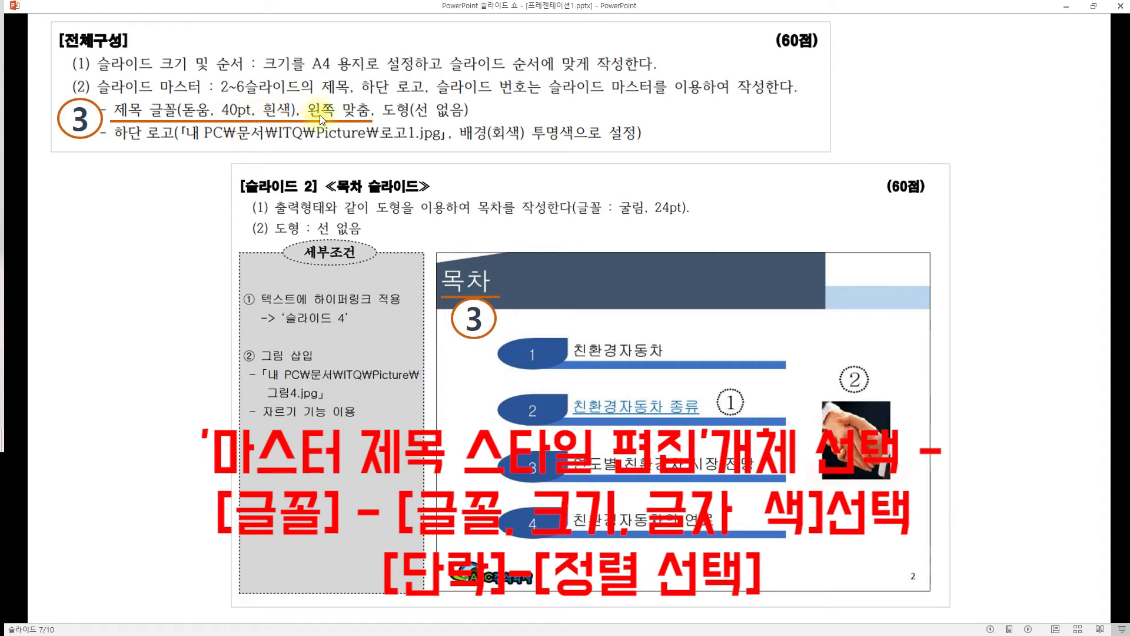
key(alt+Tab)
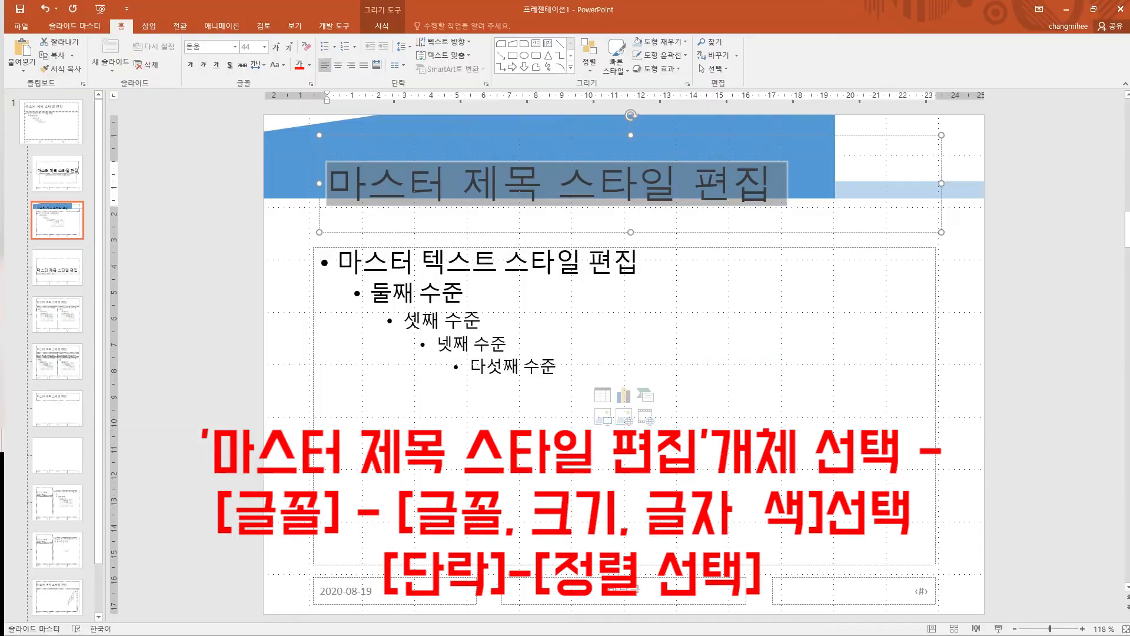
- Make the title text 40 pt, white and left-aligned
click(266, 46)
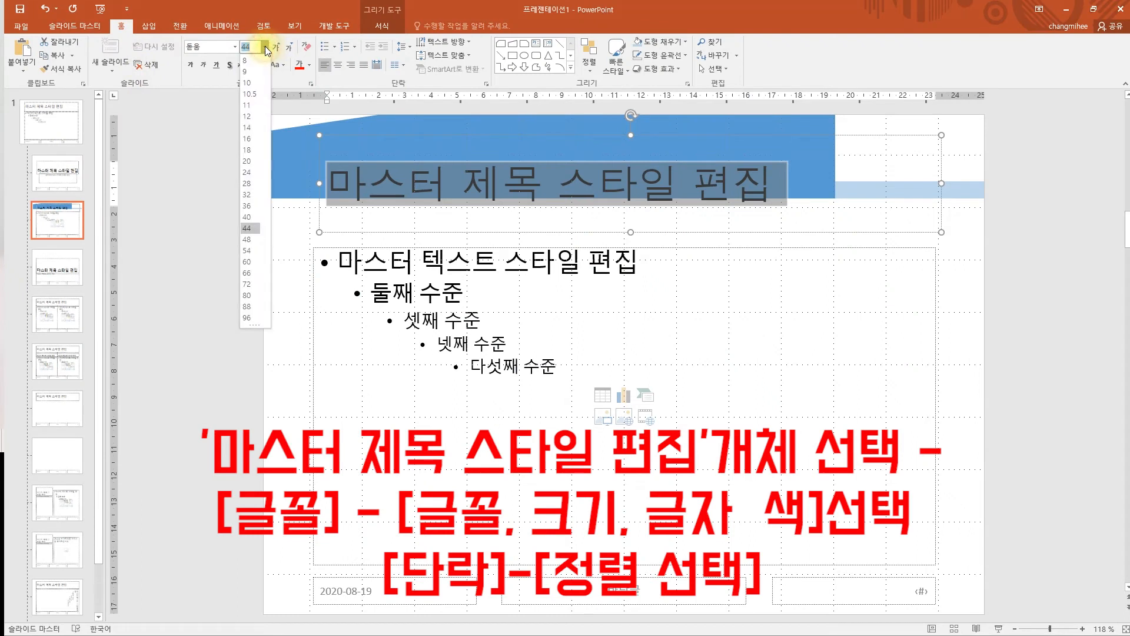
click(246, 217)
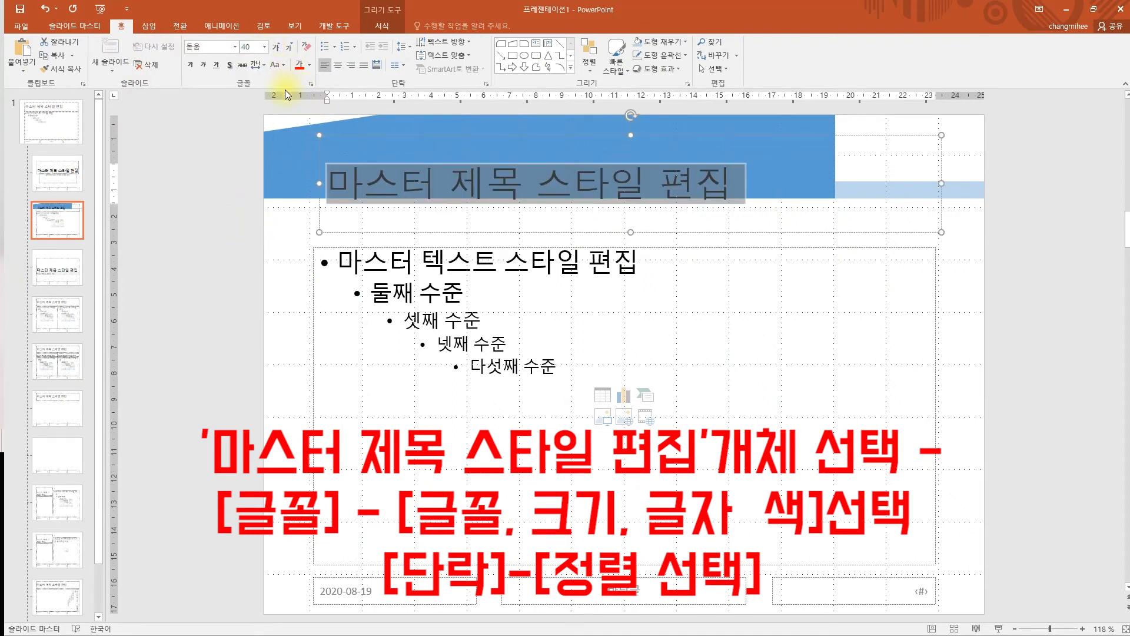
click(311, 65)
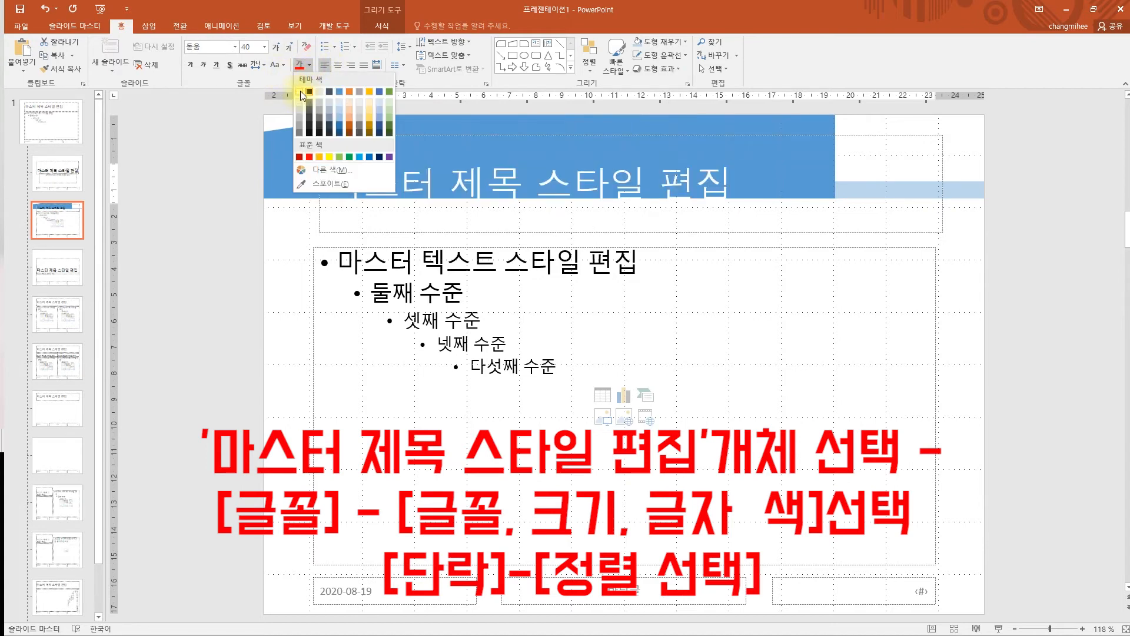
click(301, 93)
click(324, 66)
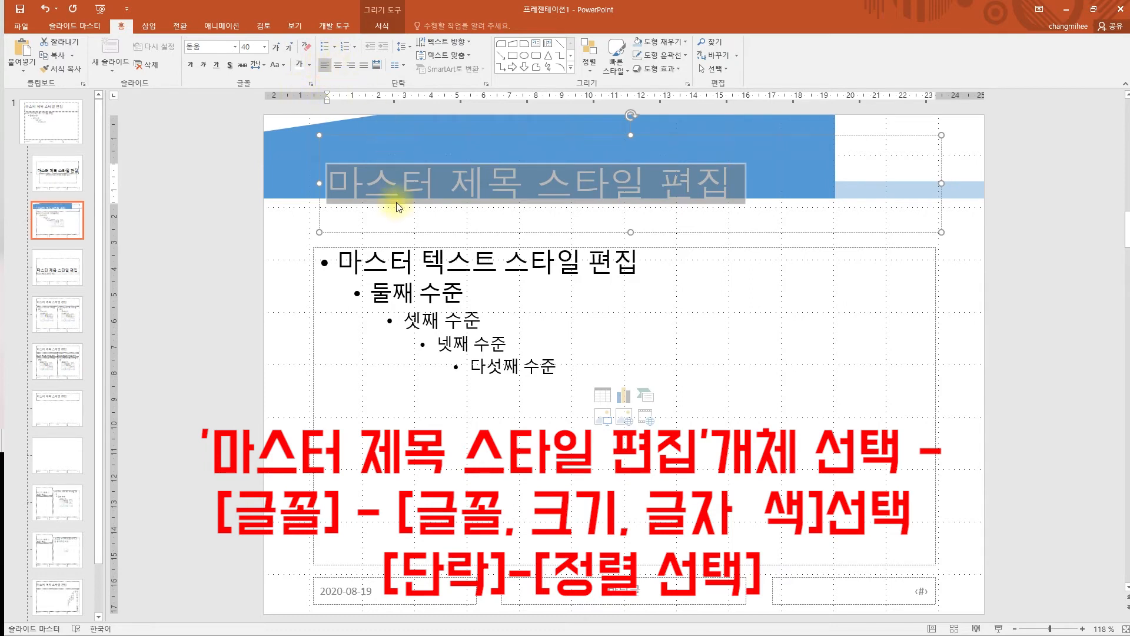
click(341, 229)
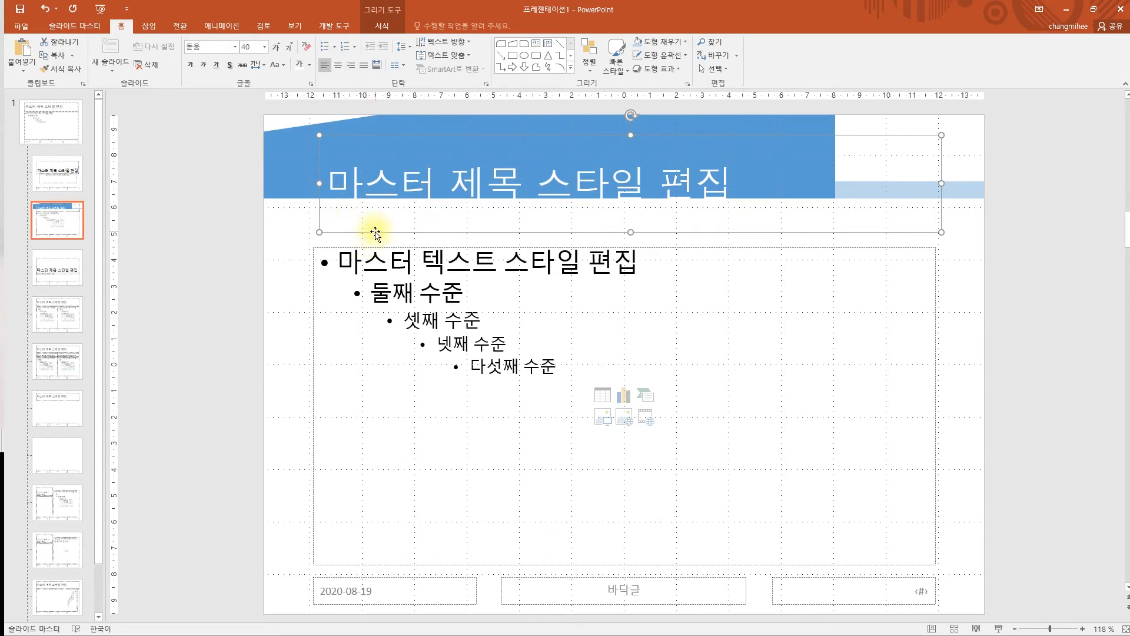
- Move and resize the master title placeholder so it fits within the blue banner
drag(375, 232, 331, 216)
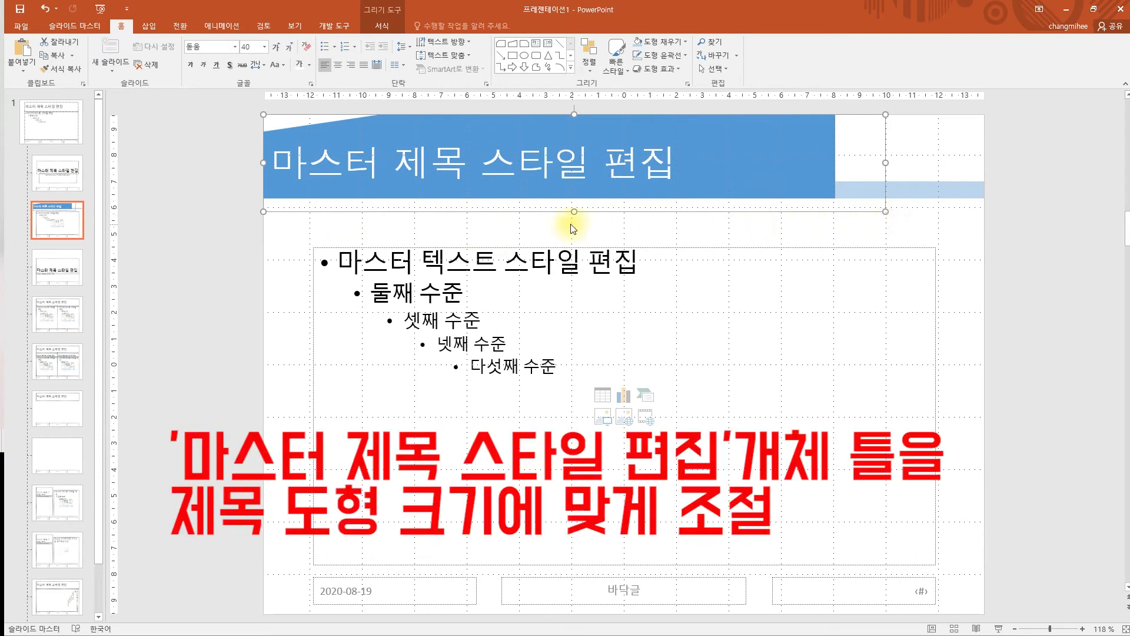
drag(559, 212, 556, 214)
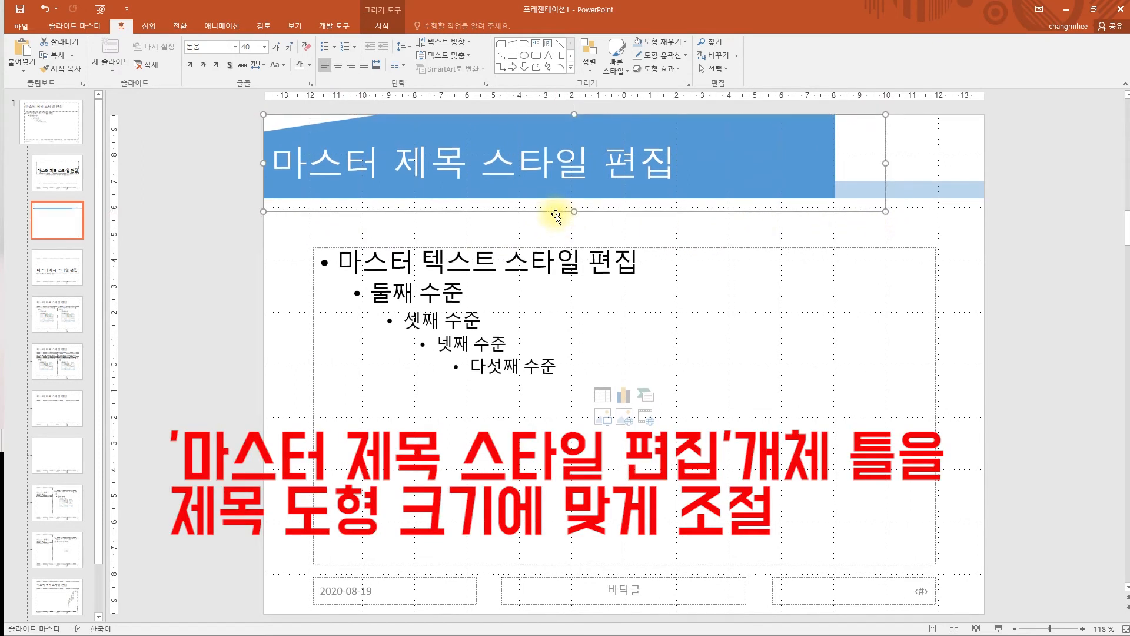
drag(886, 210, 981, 201)
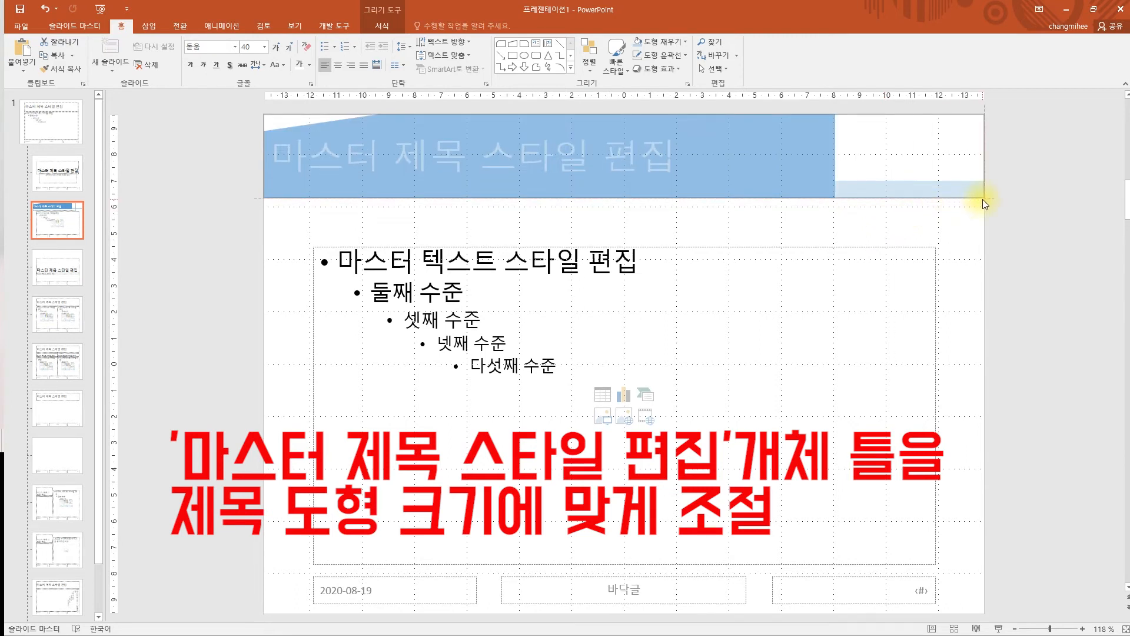
drag(983, 199, 983, 199)
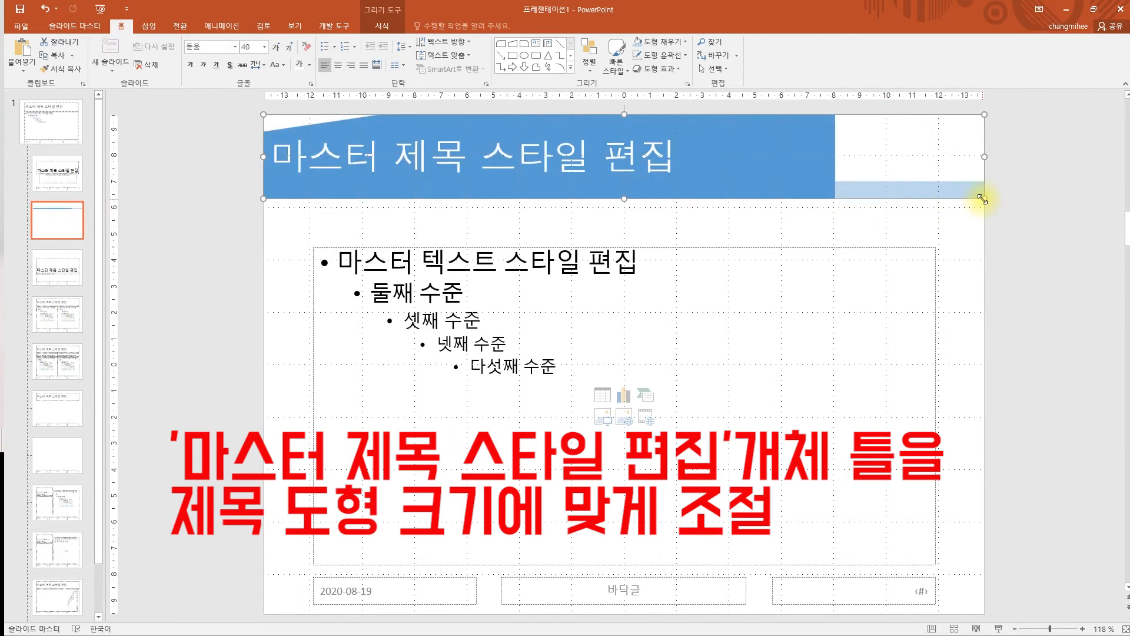
click(993, 248)
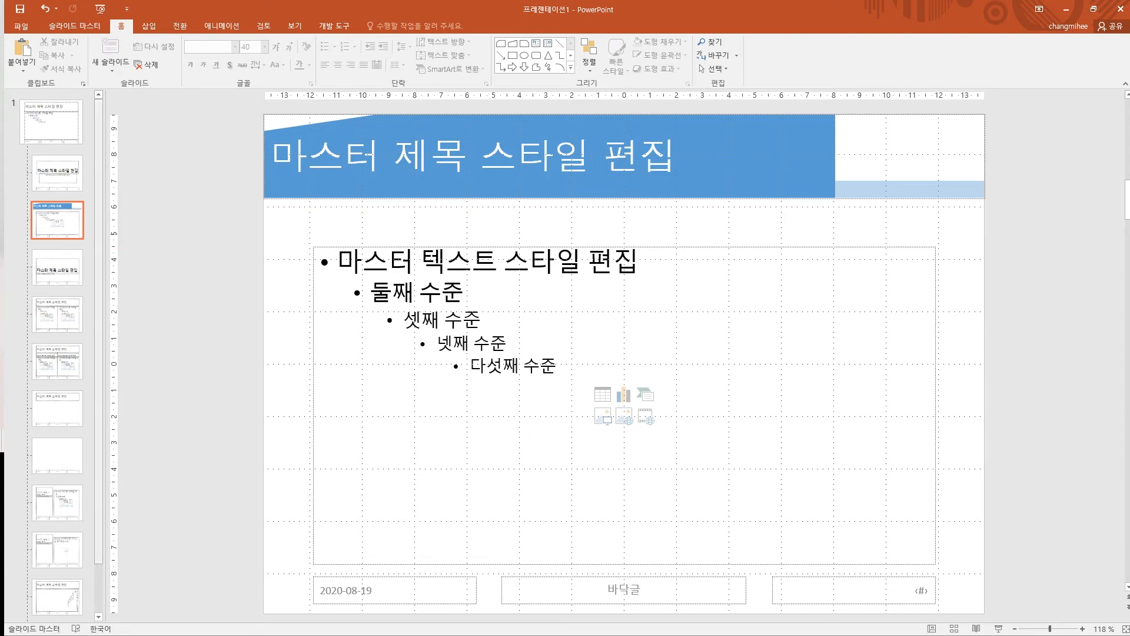
- Step through the reference slides to the bottom-logo requirement, then exit the slide show
key(alt+Tab)
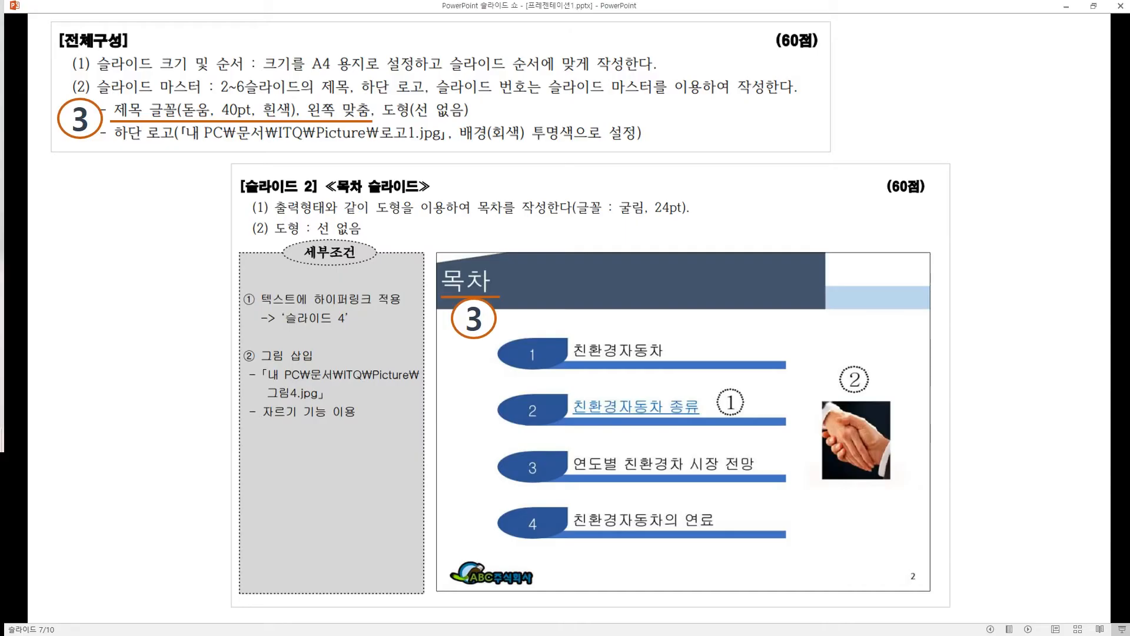
click(174, 231)
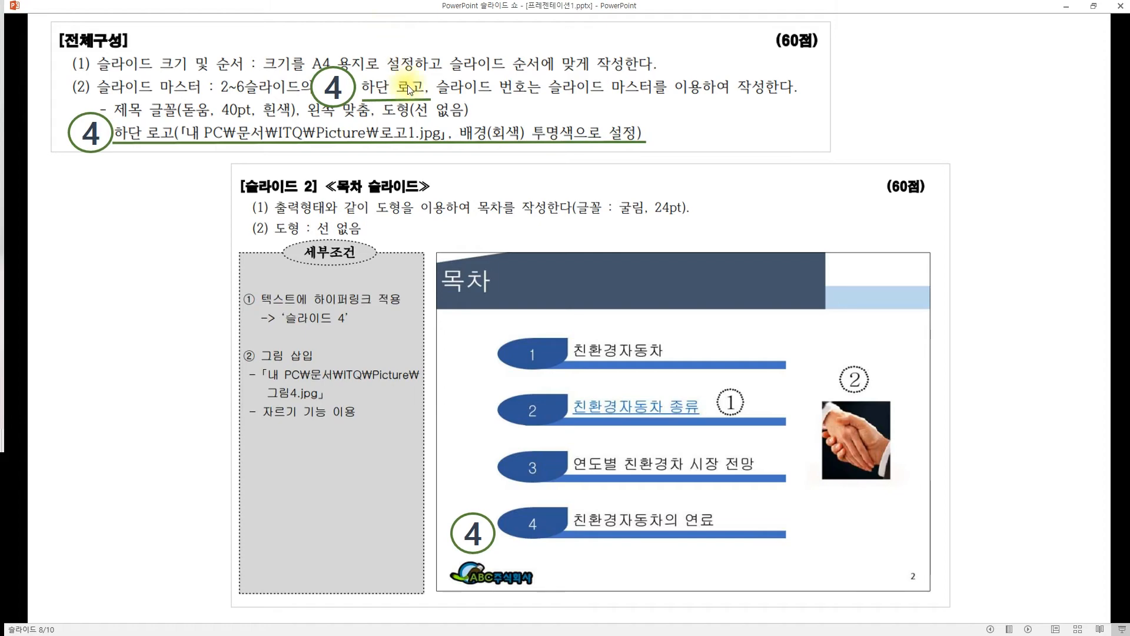
click(165, 218)
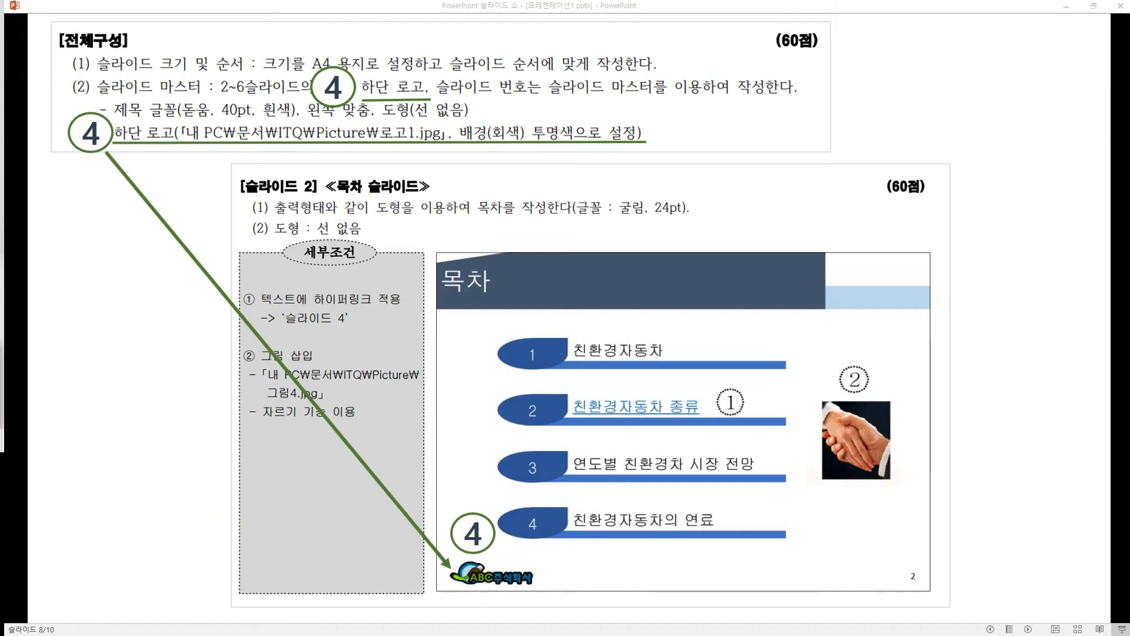
key(Escape)
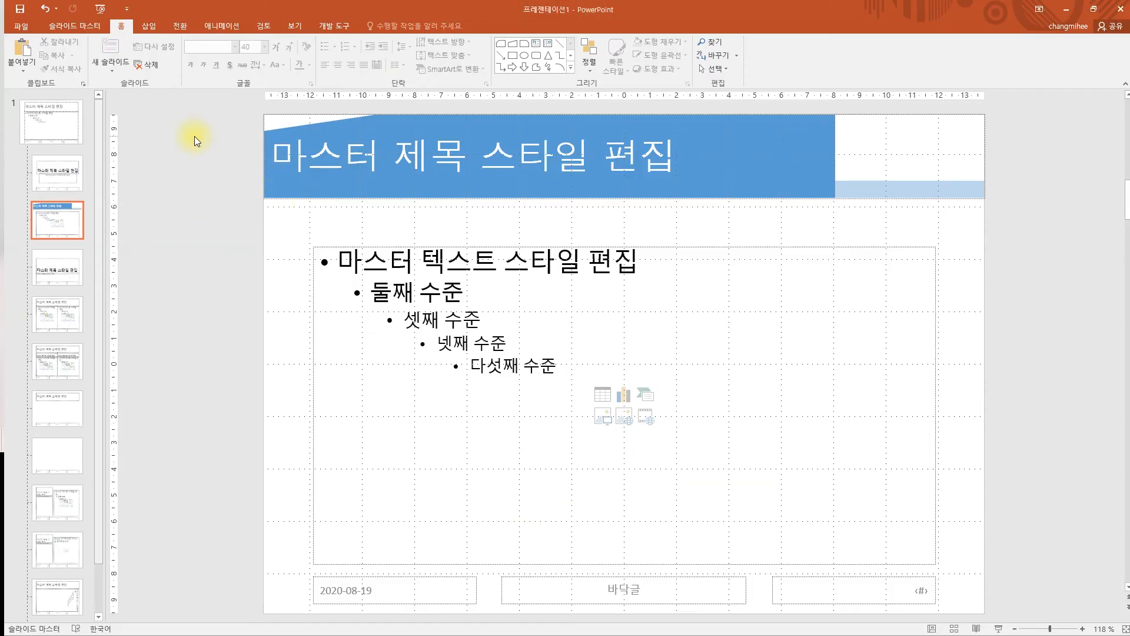
- Insert 로고1.jpg from Documents\ITQ\Picture onto the master layout
click(148, 29)
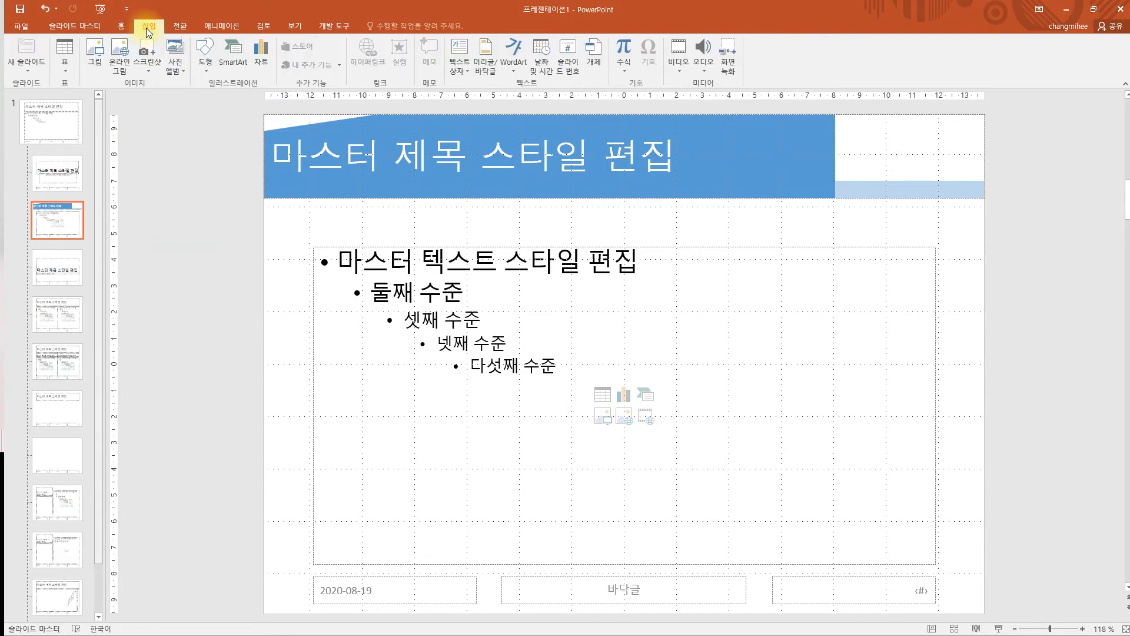
click(93, 58)
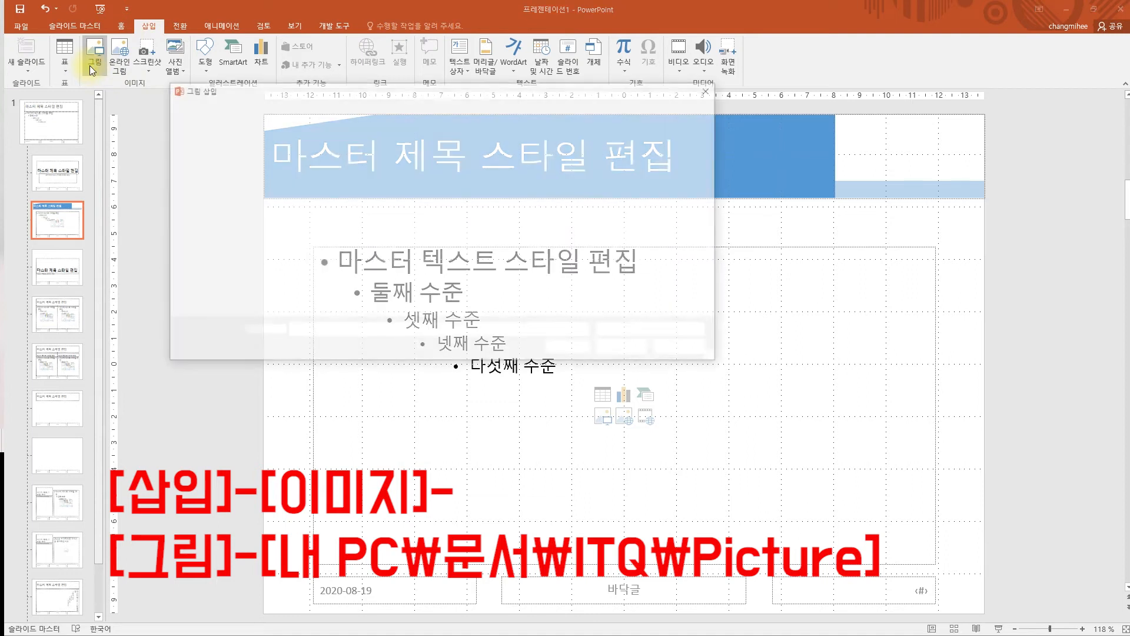
drag(272, 89, 350, 178)
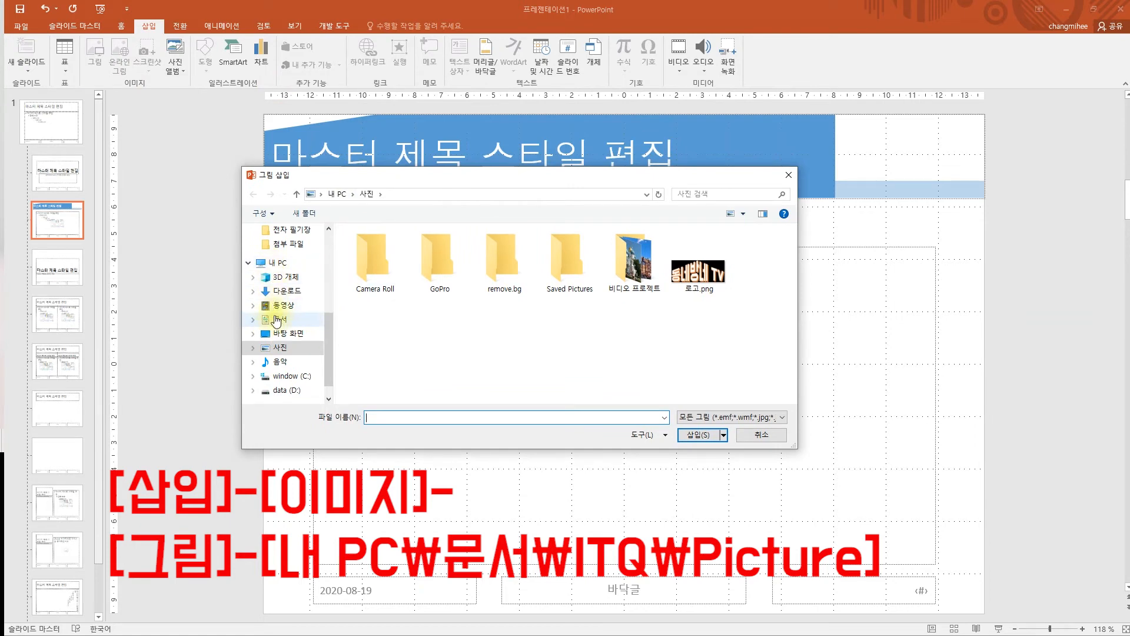
click(279, 324)
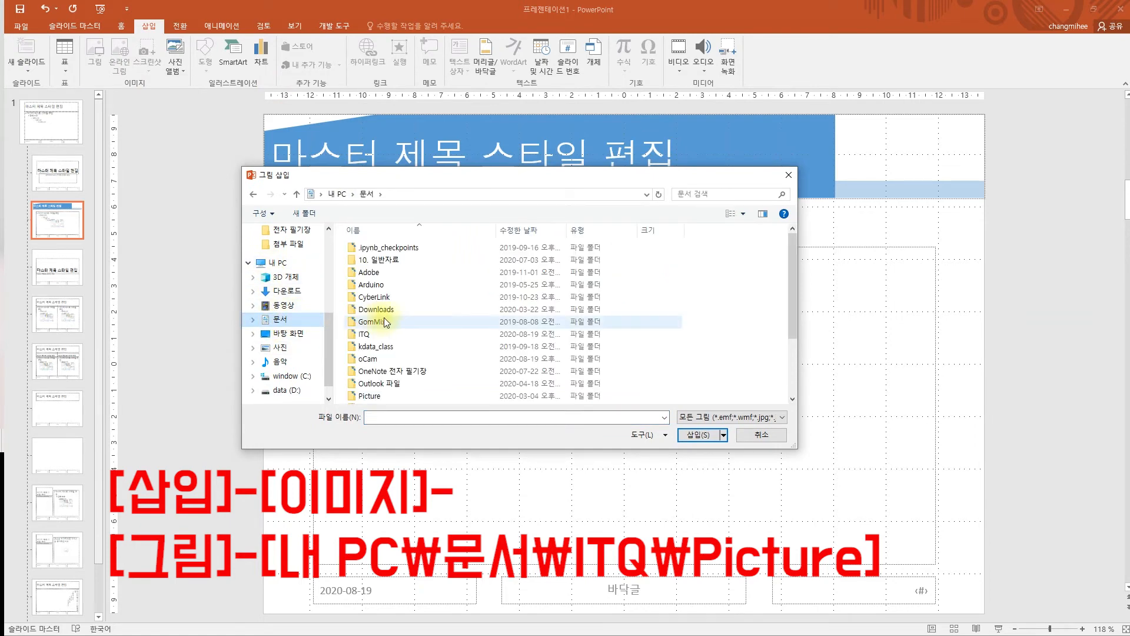
ctrl+scroll(372, 341, up, 4)
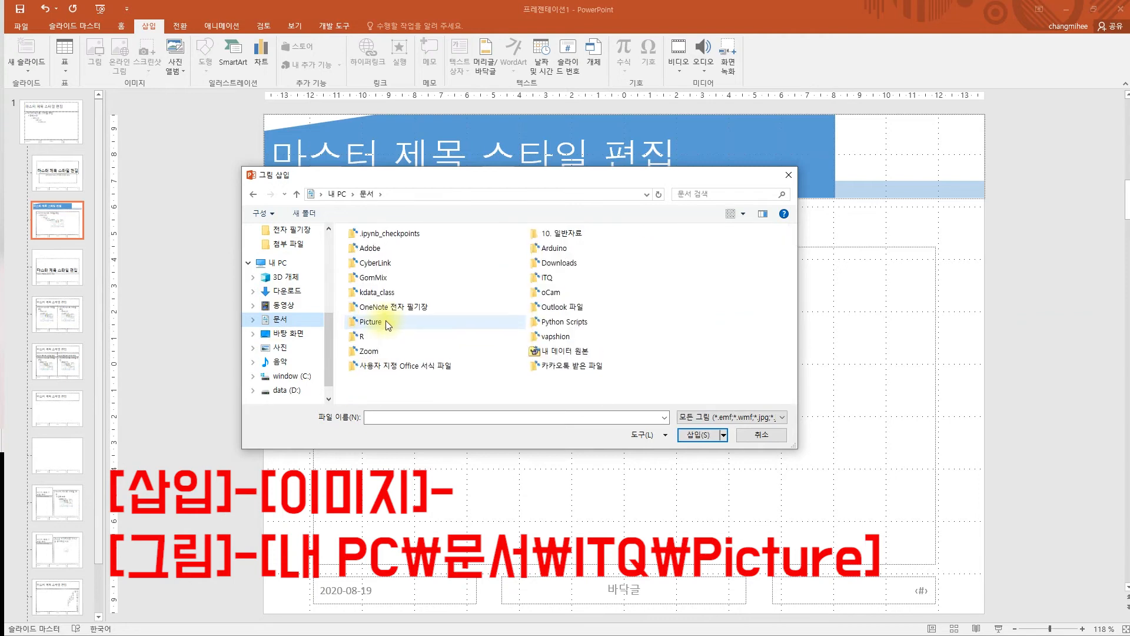
ctrl+scroll(444, 317, up, 2)
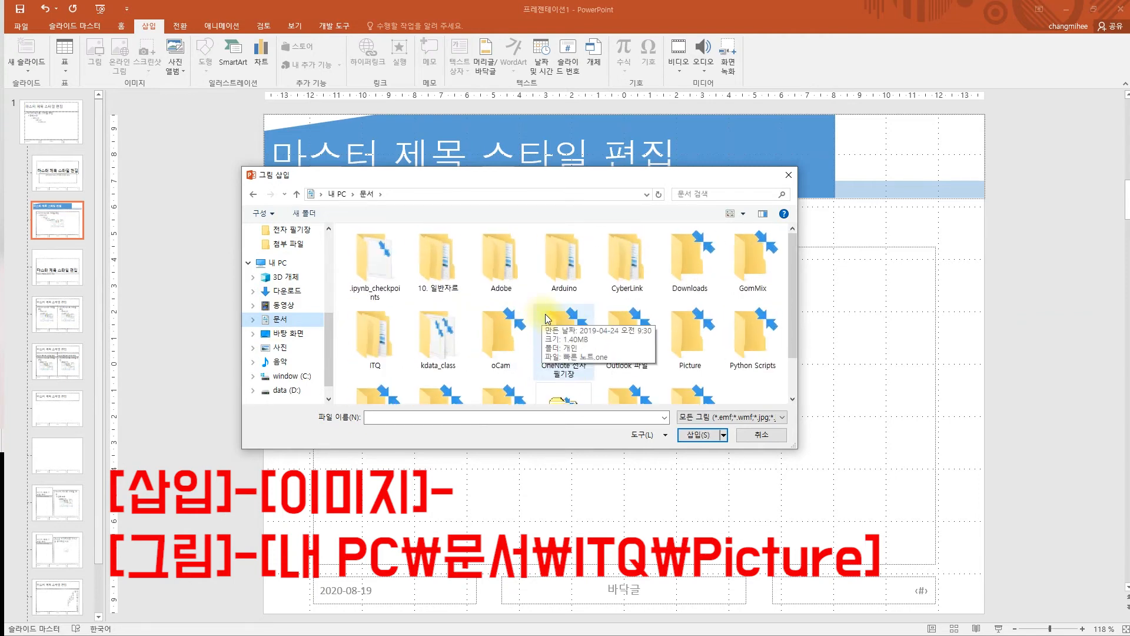
double_click(372, 340)
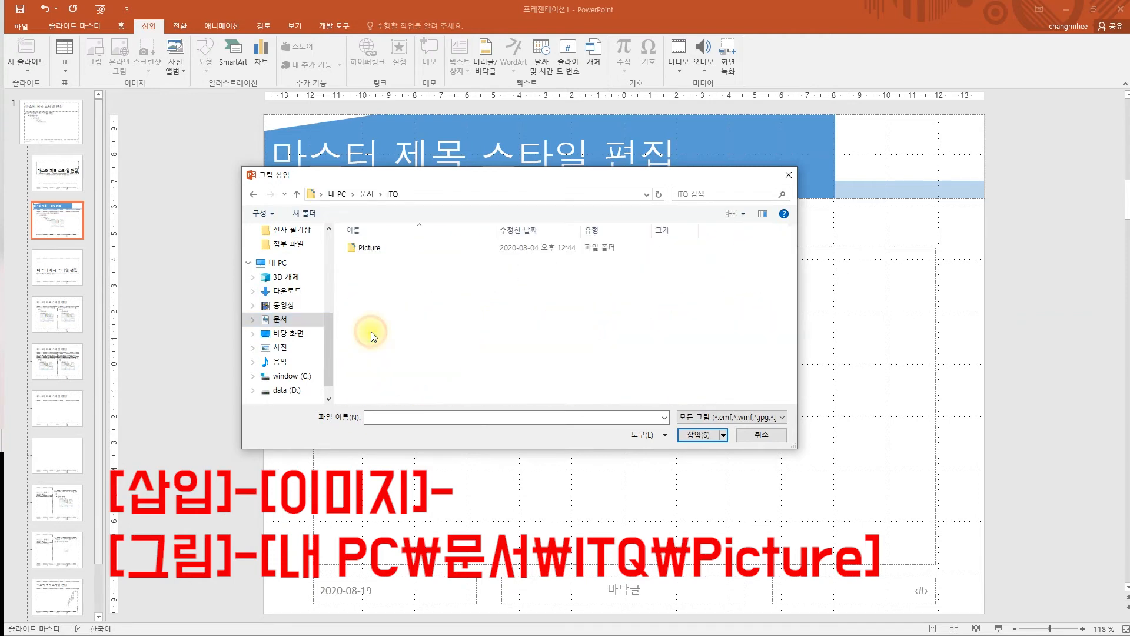
double_click(362, 255)
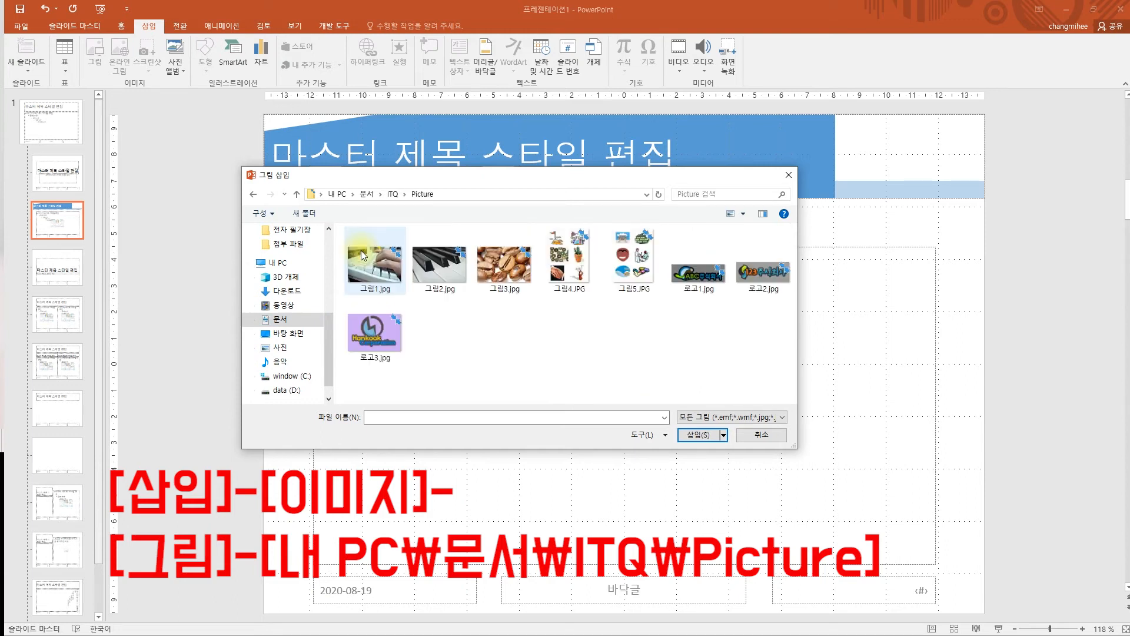
click(705, 296)
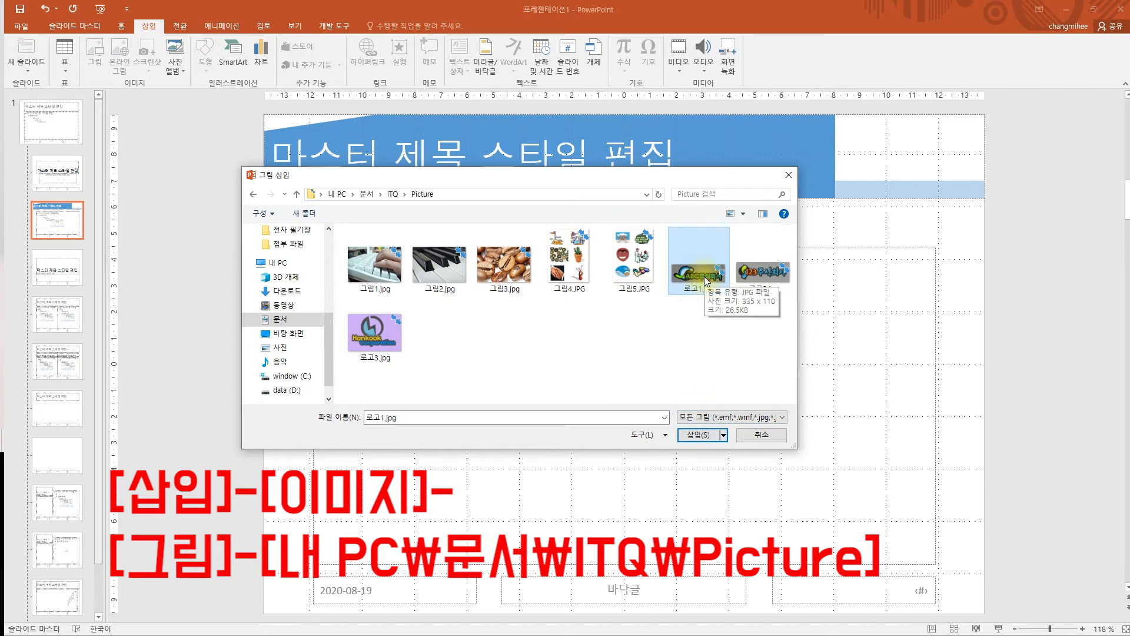
double_click(707, 281)
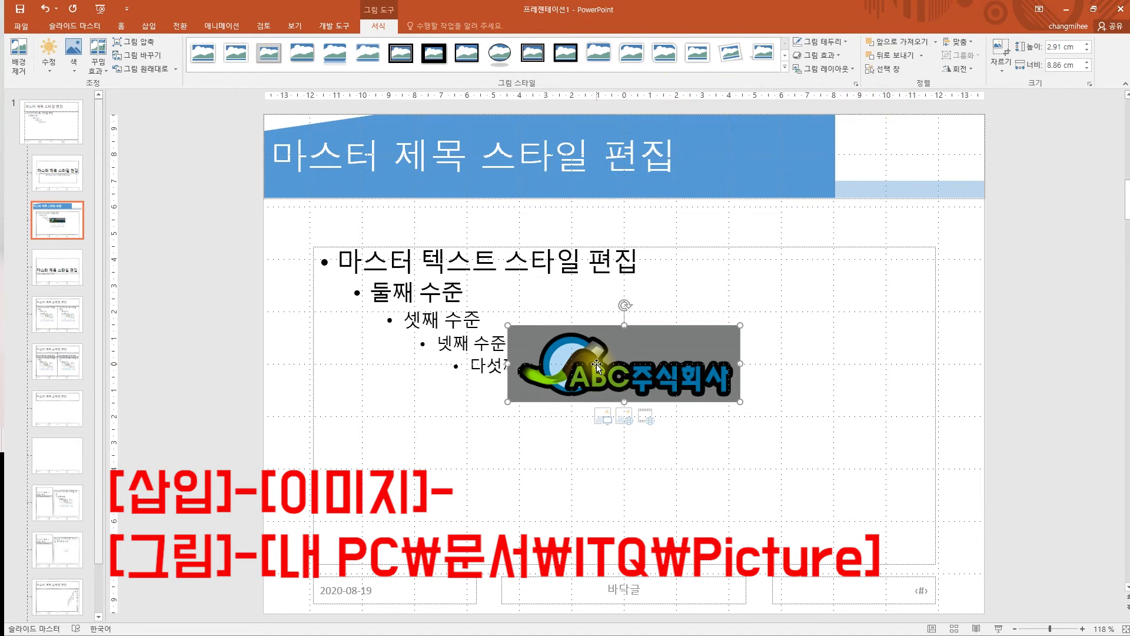
drag(619, 357, 620, 359)
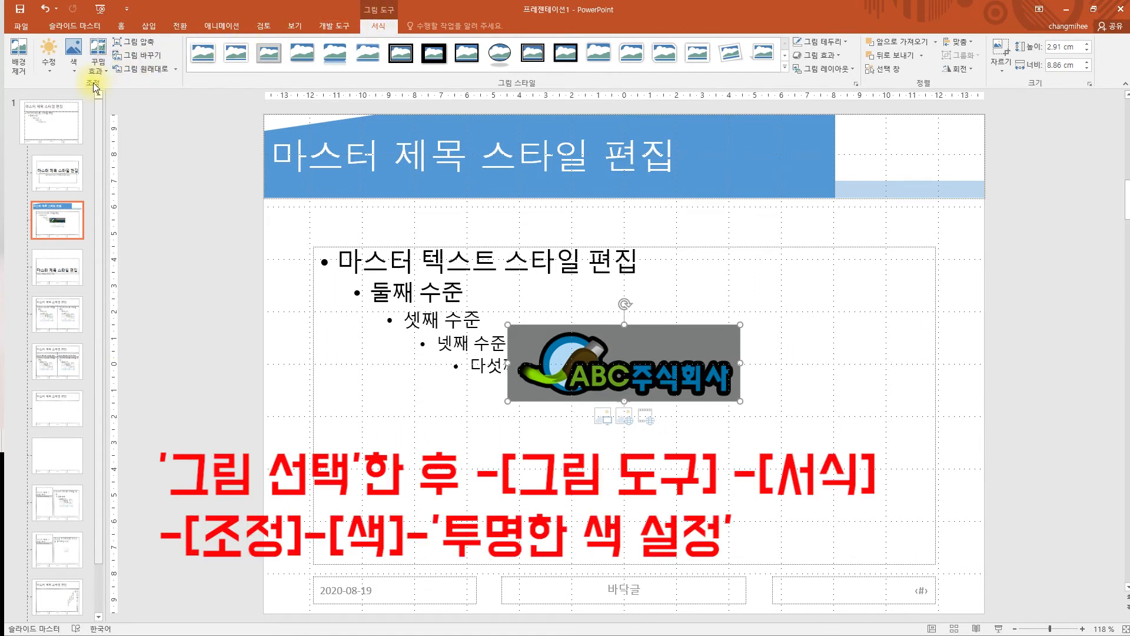
click(75, 72)
click(648, 375)
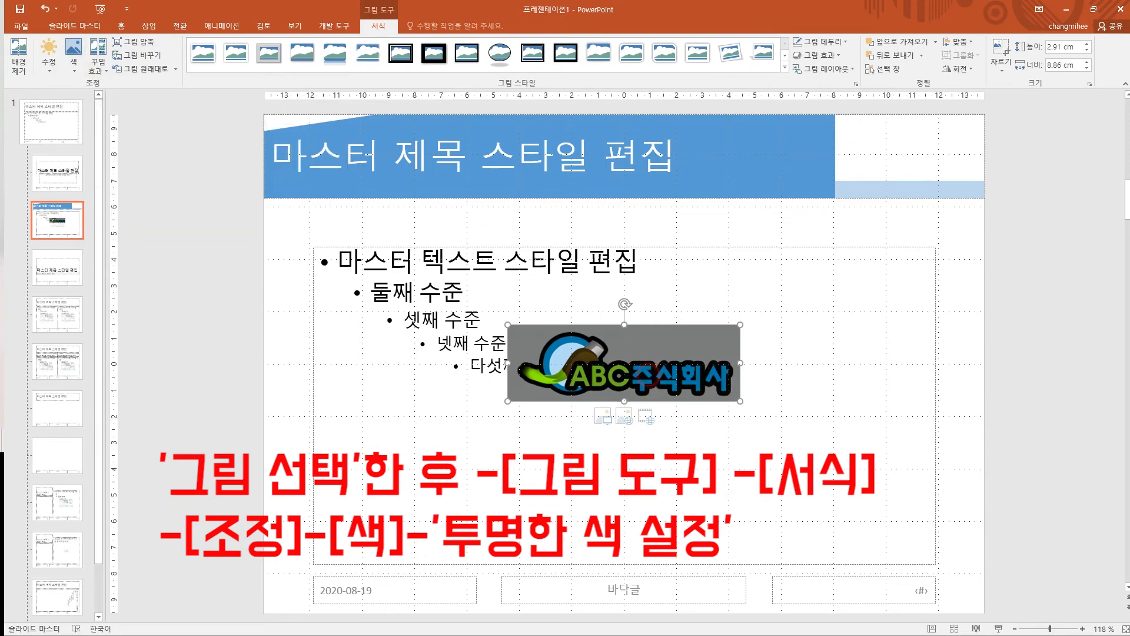
key(alt+Tab)
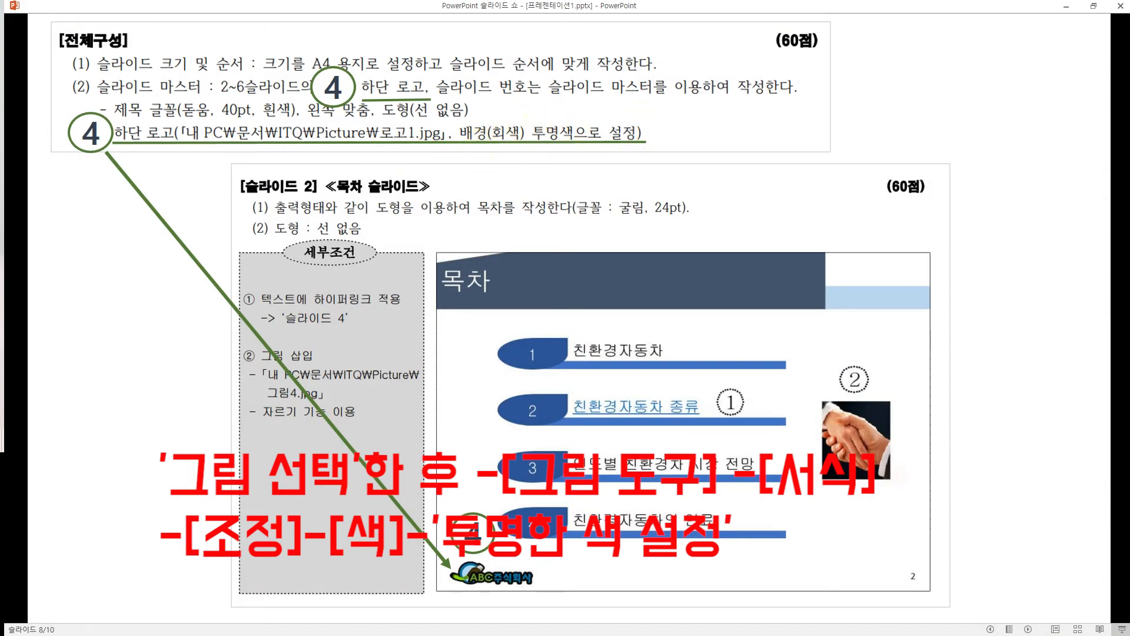
key(alt+Tab)
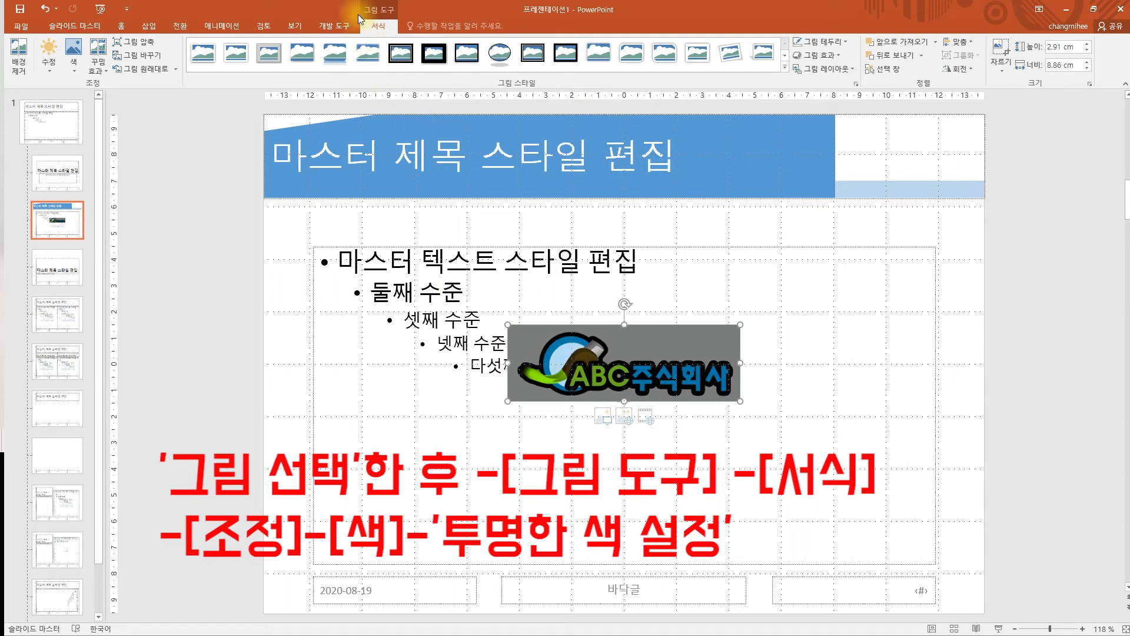
- Make the logo's grey background transparent and shrink it into the bottom-left corner
click(75, 75)
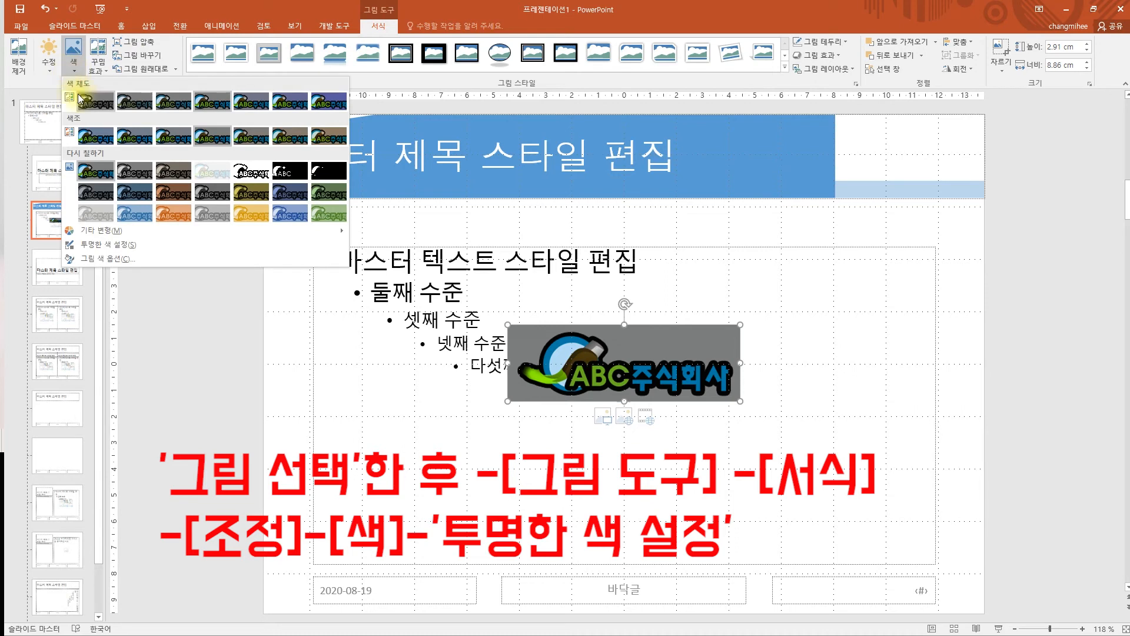
click(136, 252)
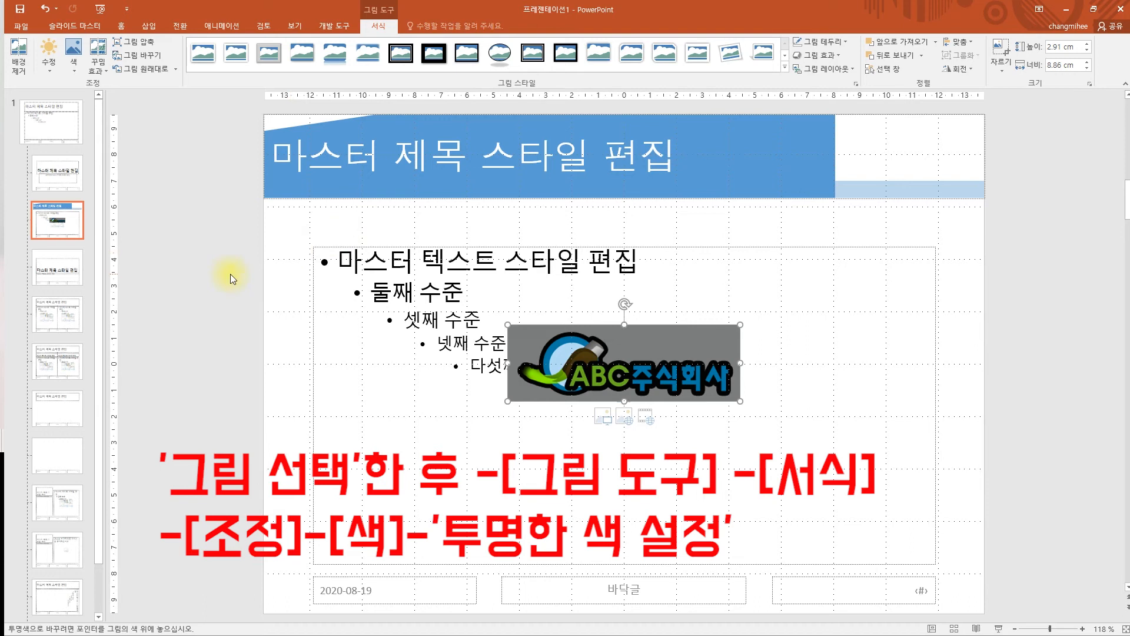
click(668, 336)
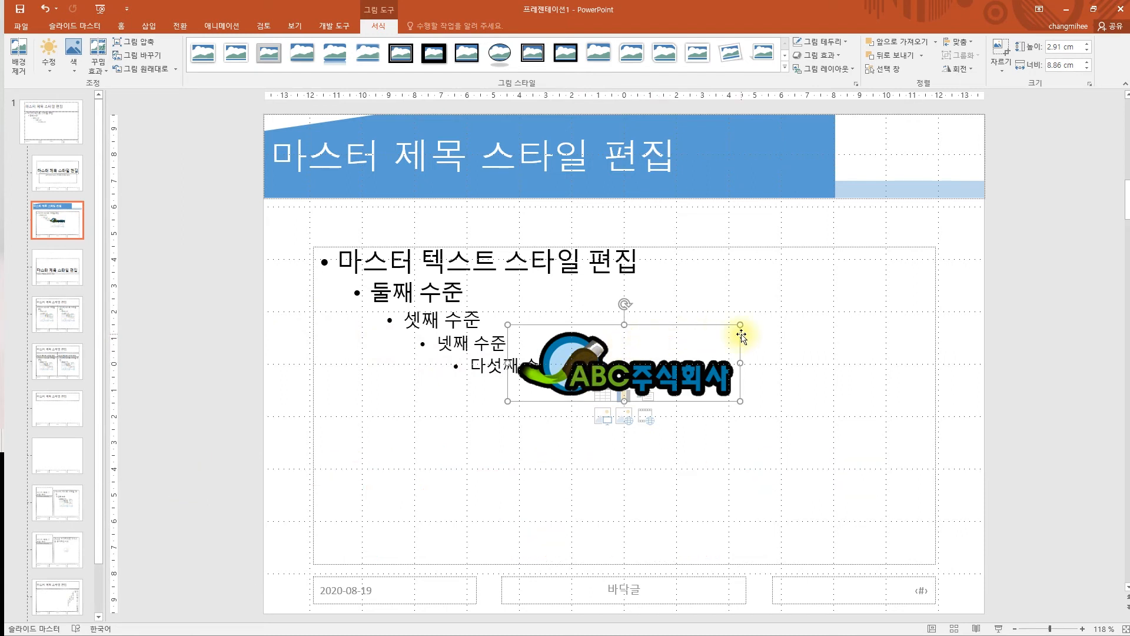
drag(743, 325, 322, 594)
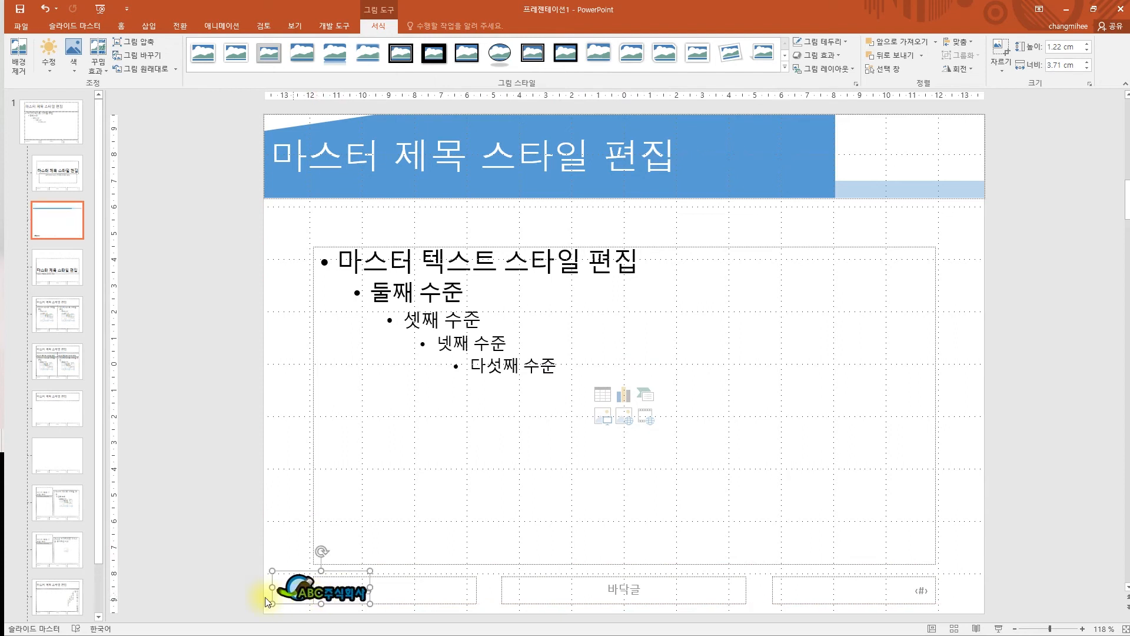
click(227, 555)
key(alt+Tab)
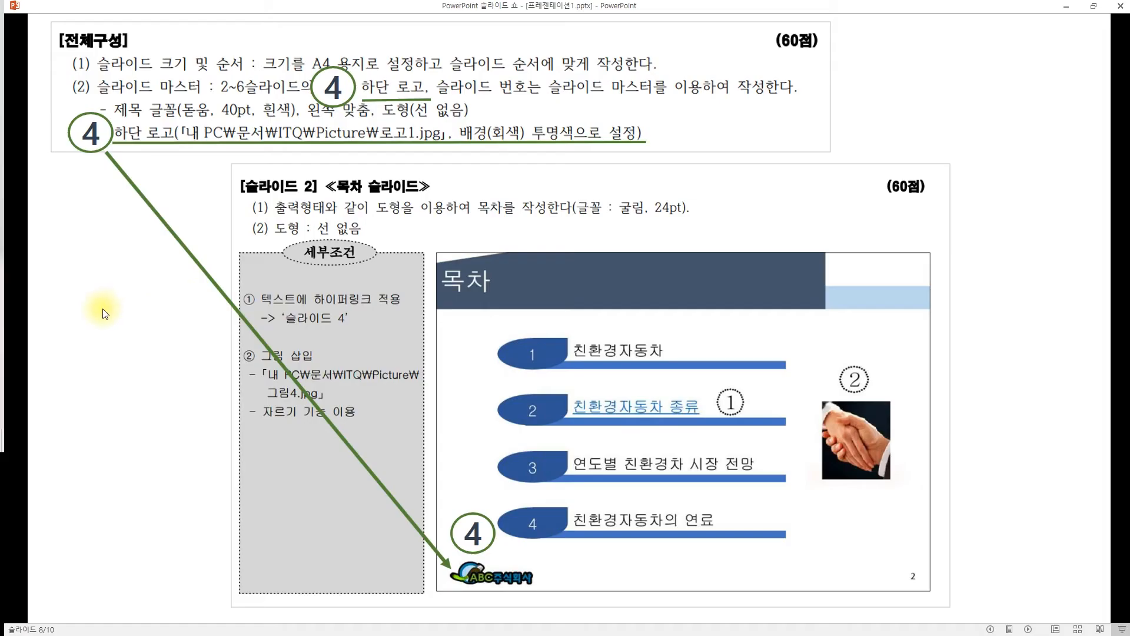
click(107, 309)
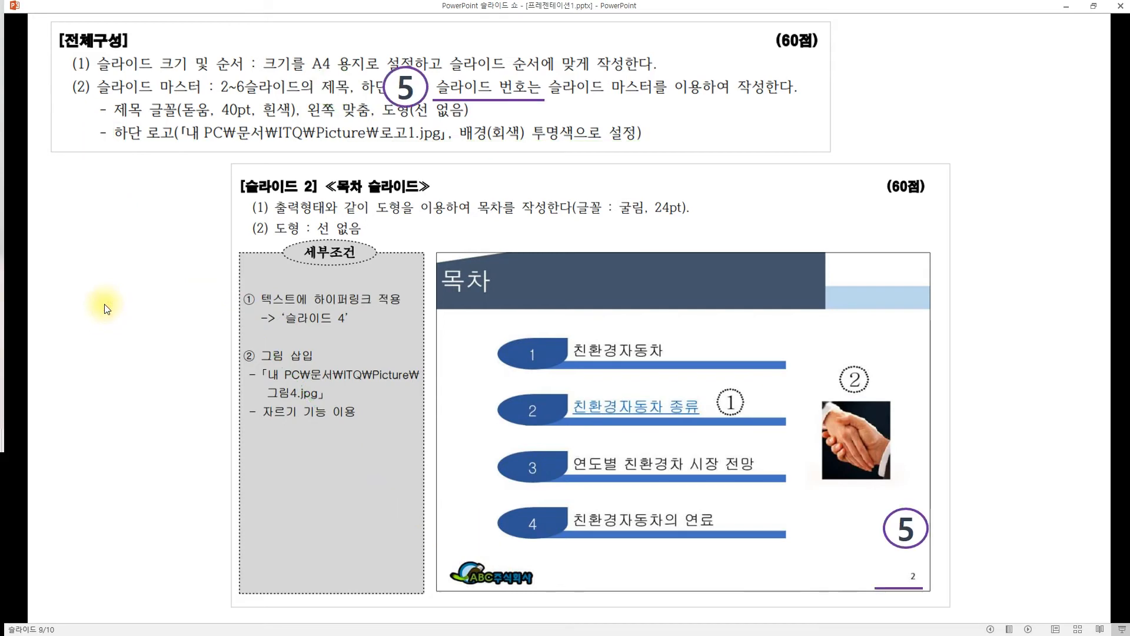
click(216, 210)
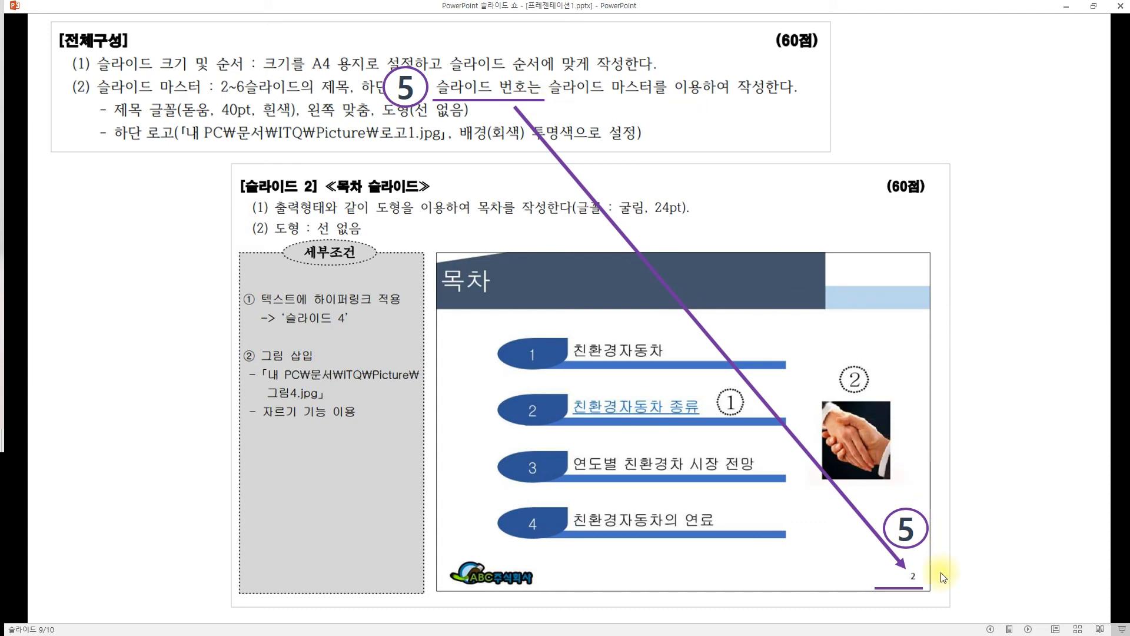
click(545, 453)
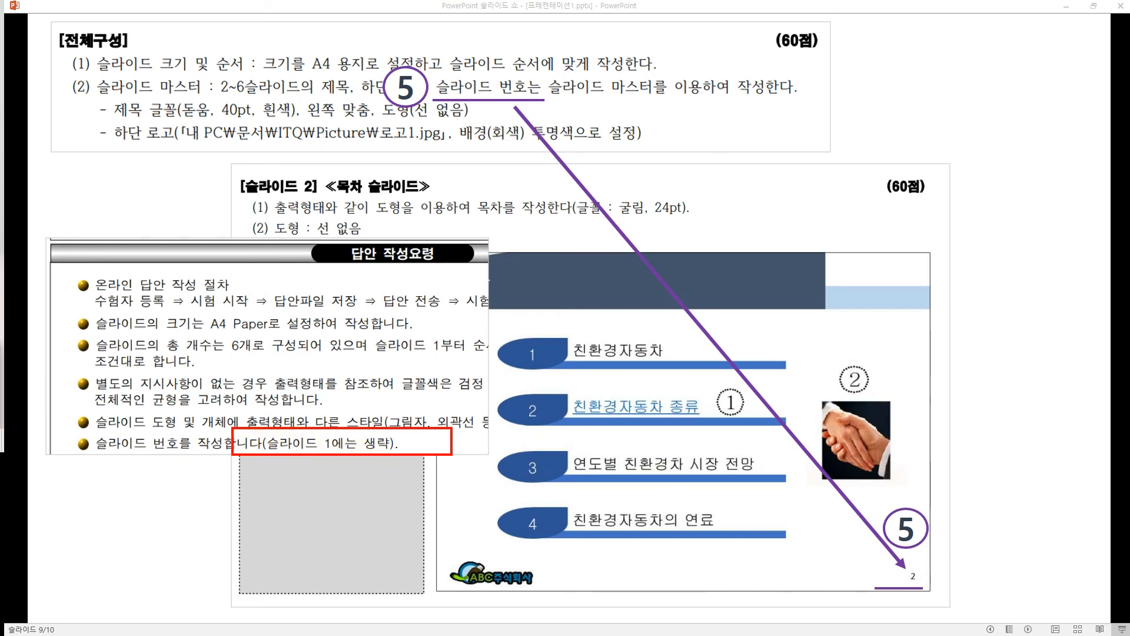
key(alt+Tab)
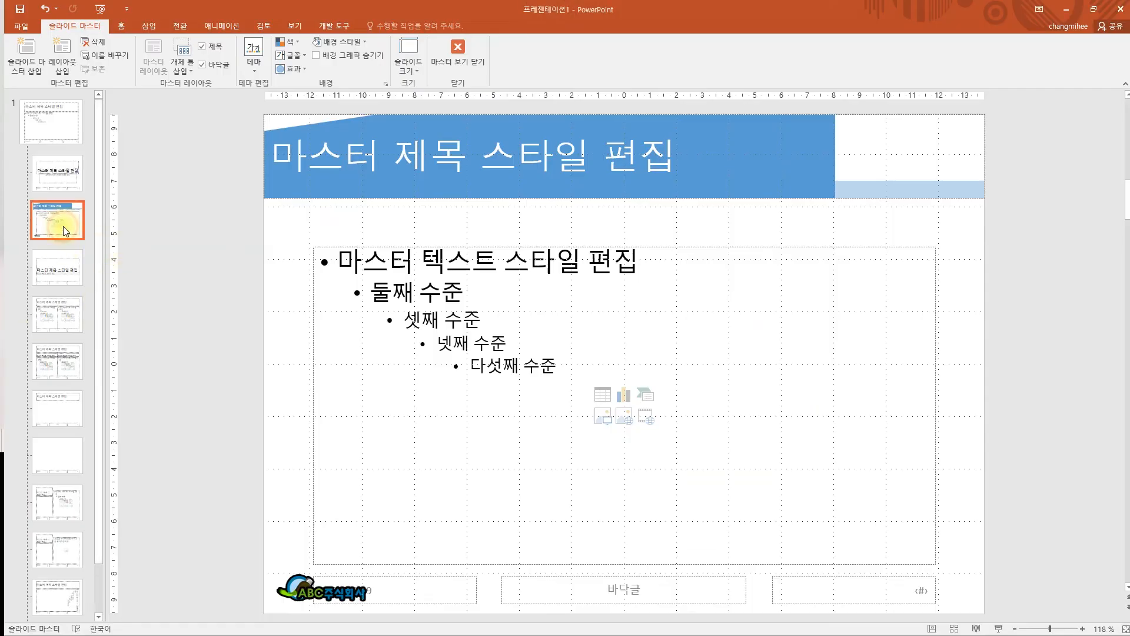
- Add slide numbers to all slides except the title slide
click(151, 26)
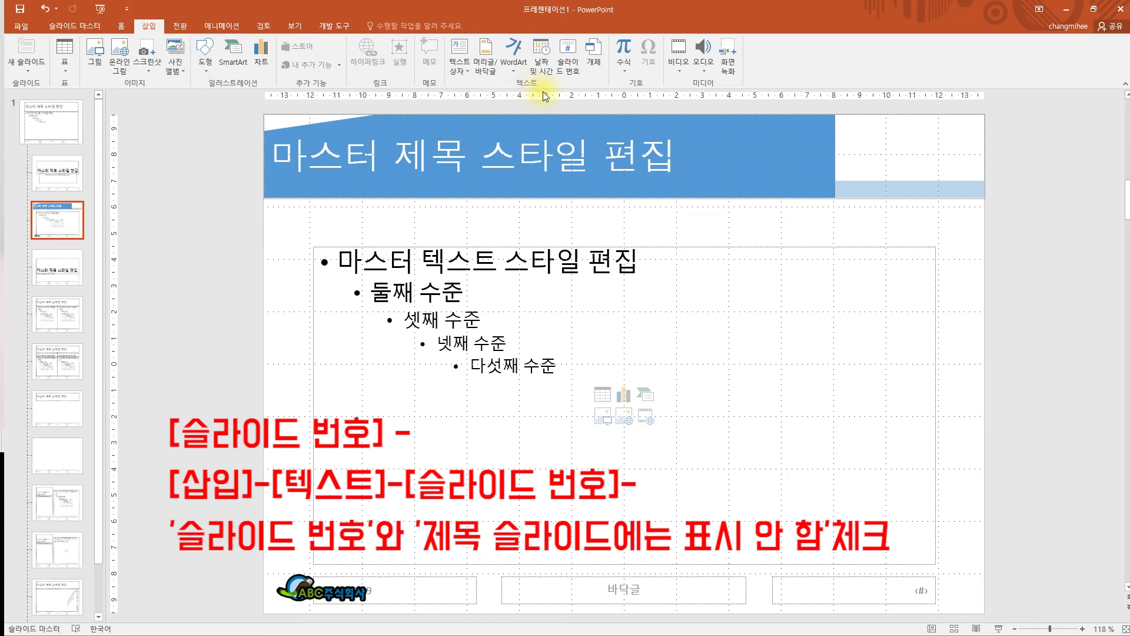
click(577, 77)
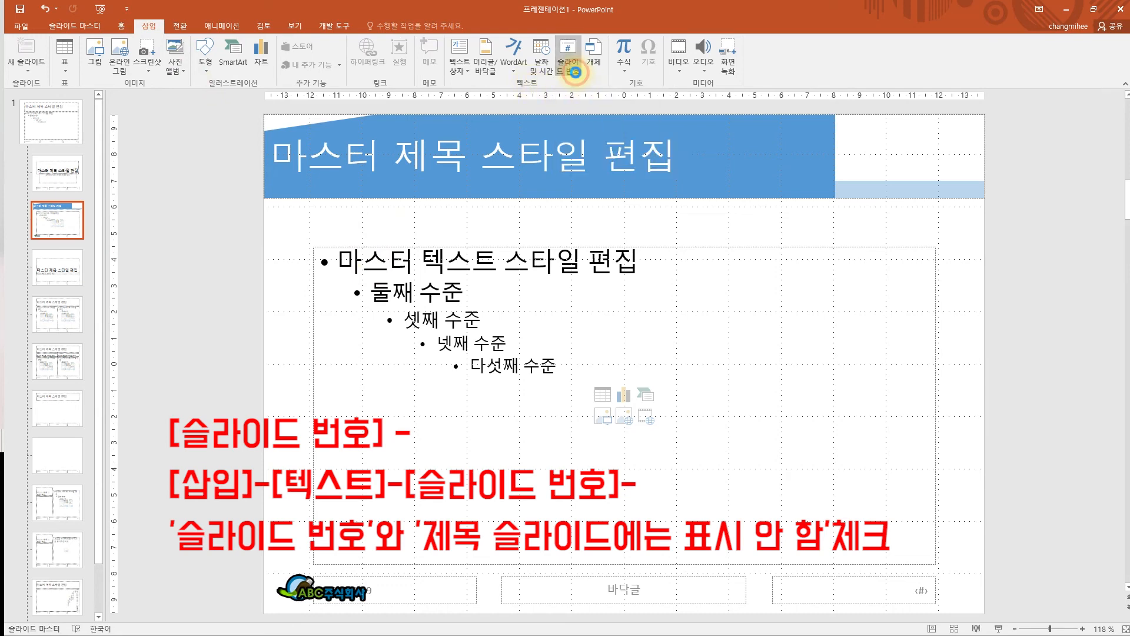
drag(570, 184, 570, 193)
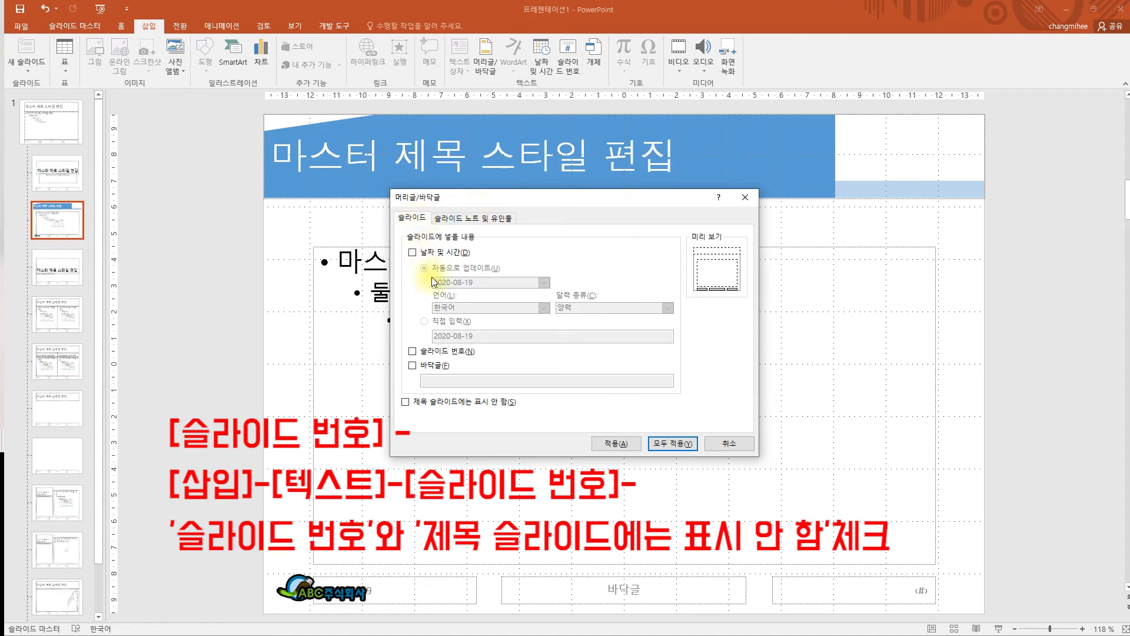
click(413, 352)
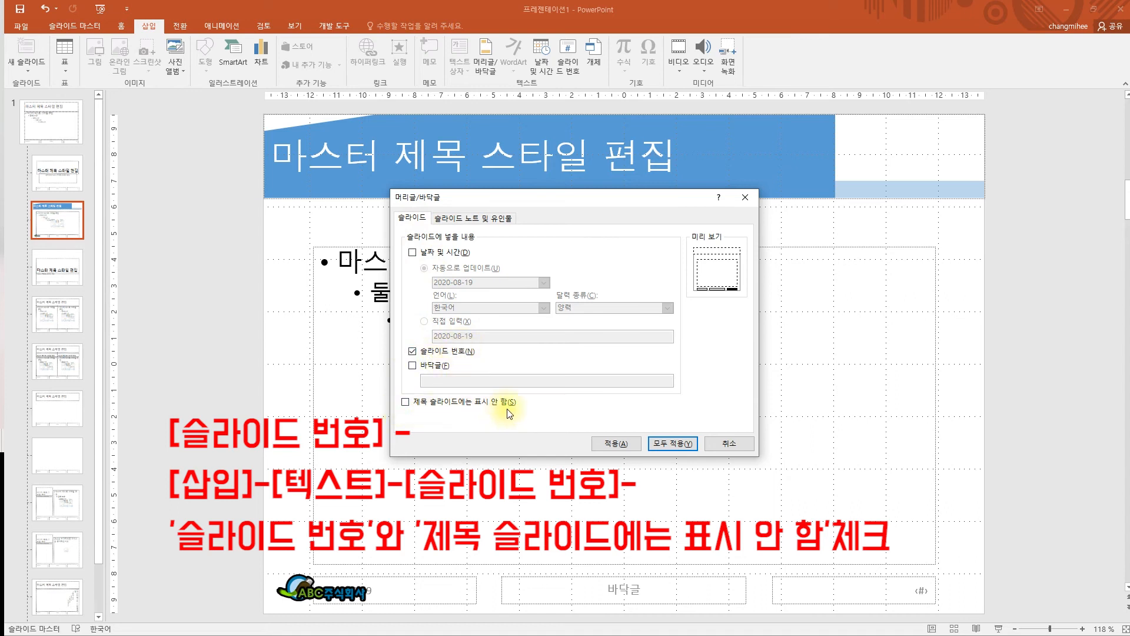
click(406, 402)
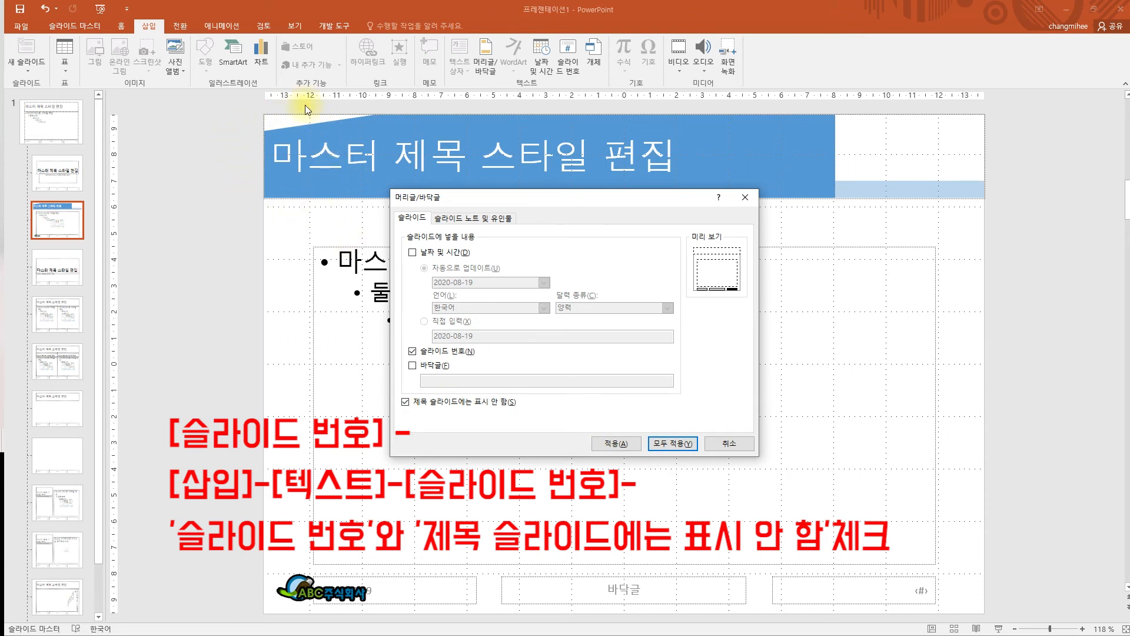
click(687, 444)
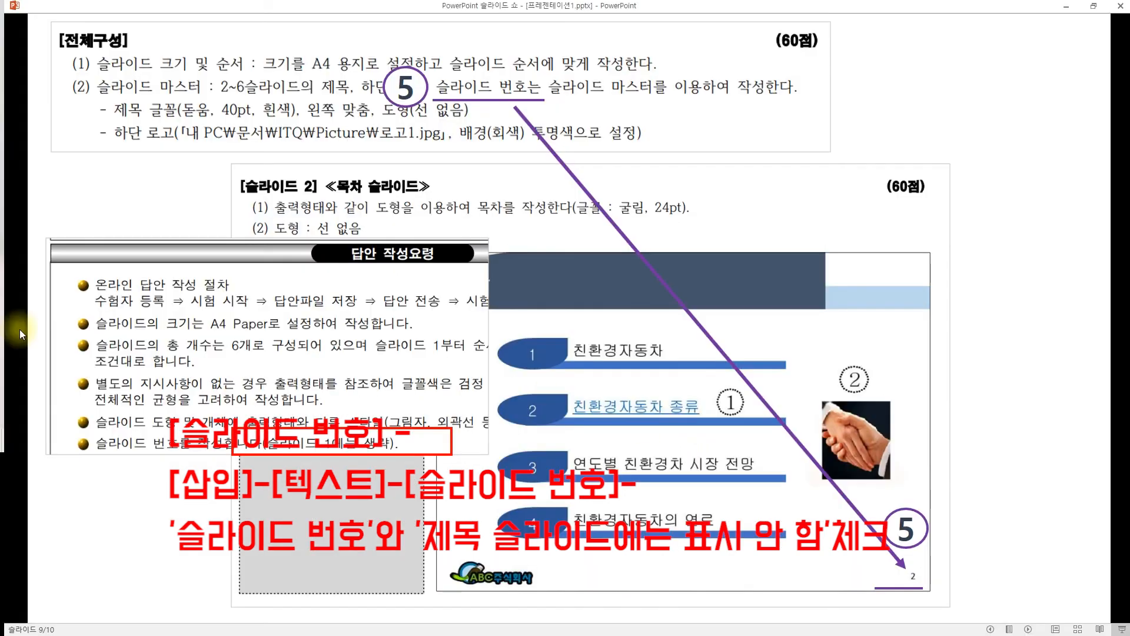
- Advance the reference slides to the final page and exit the slide show
click(449, 167)
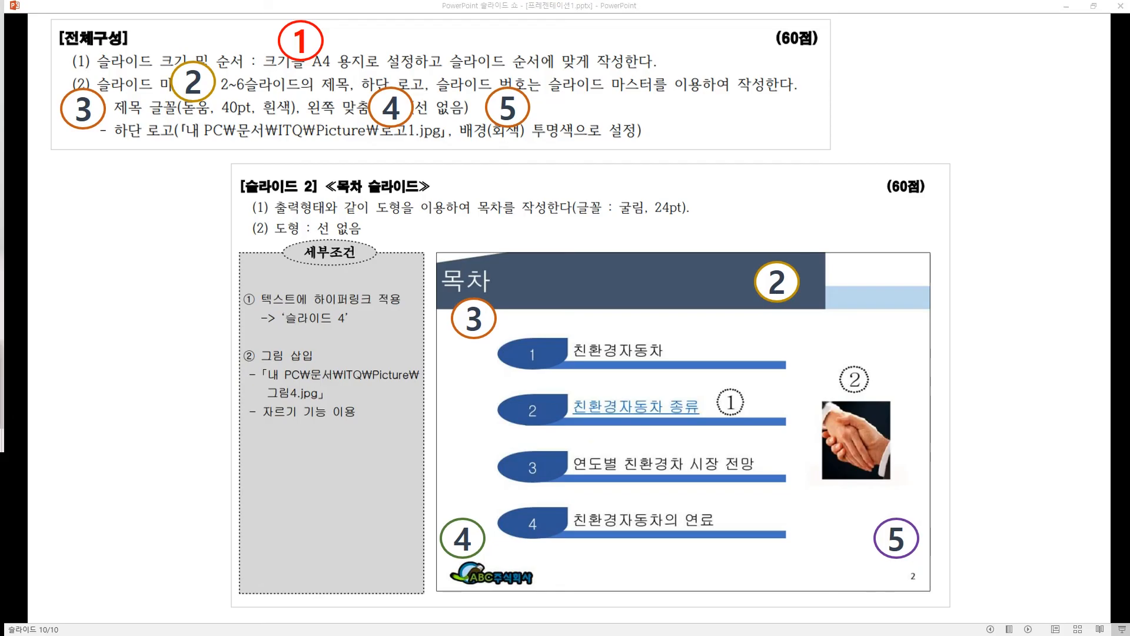
key(Escape)
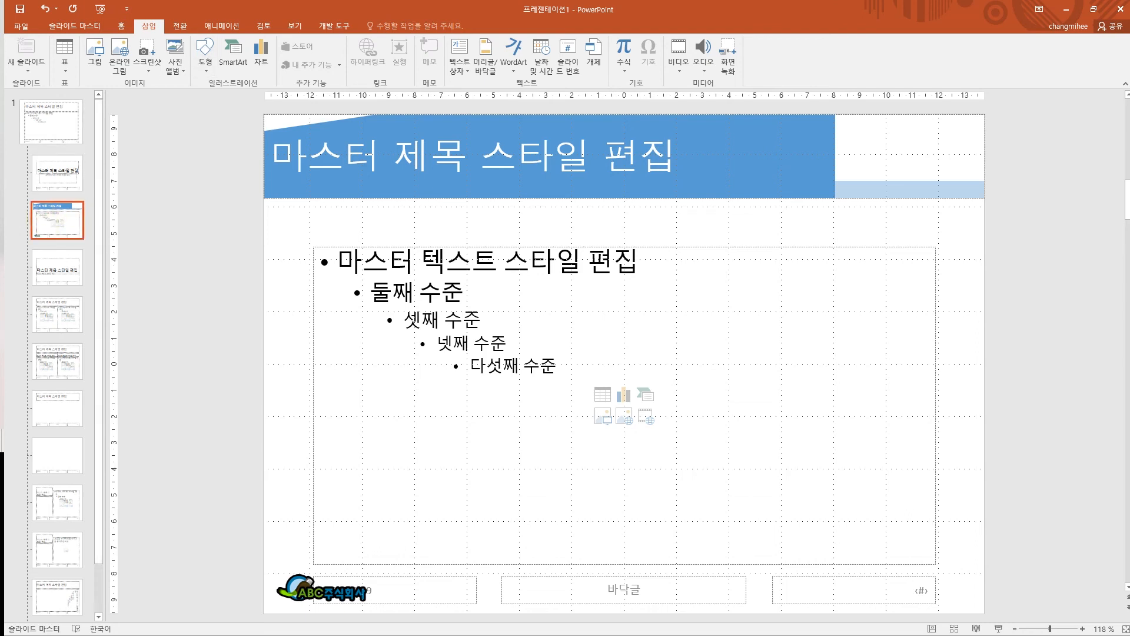
- Close Master View to return to normal editing on slide 1
click(91, 27)
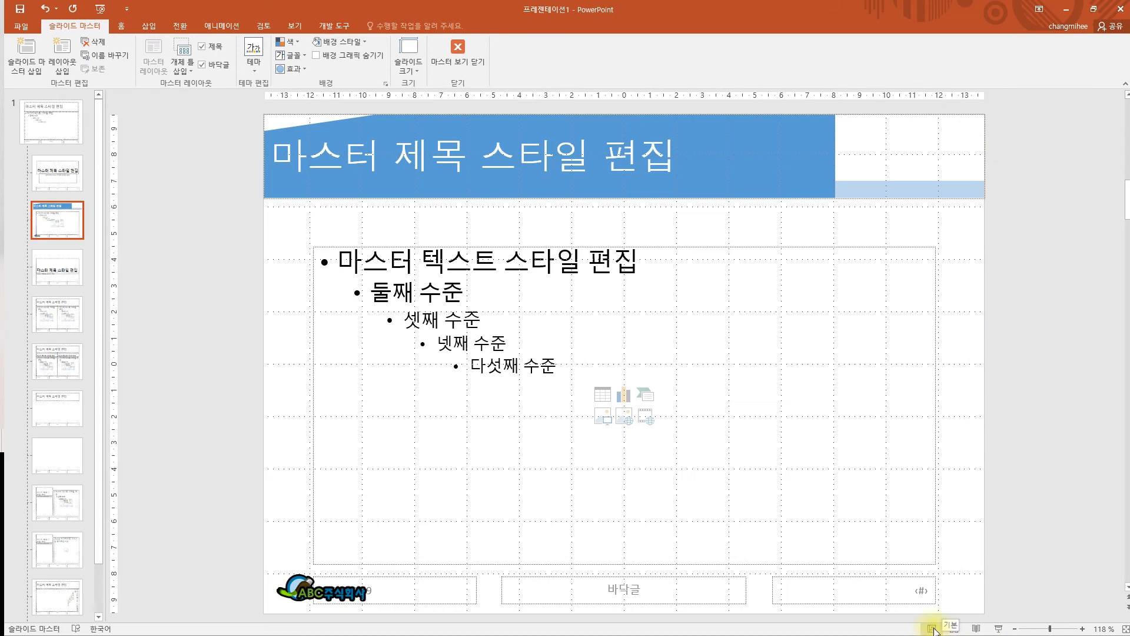
click(932, 629)
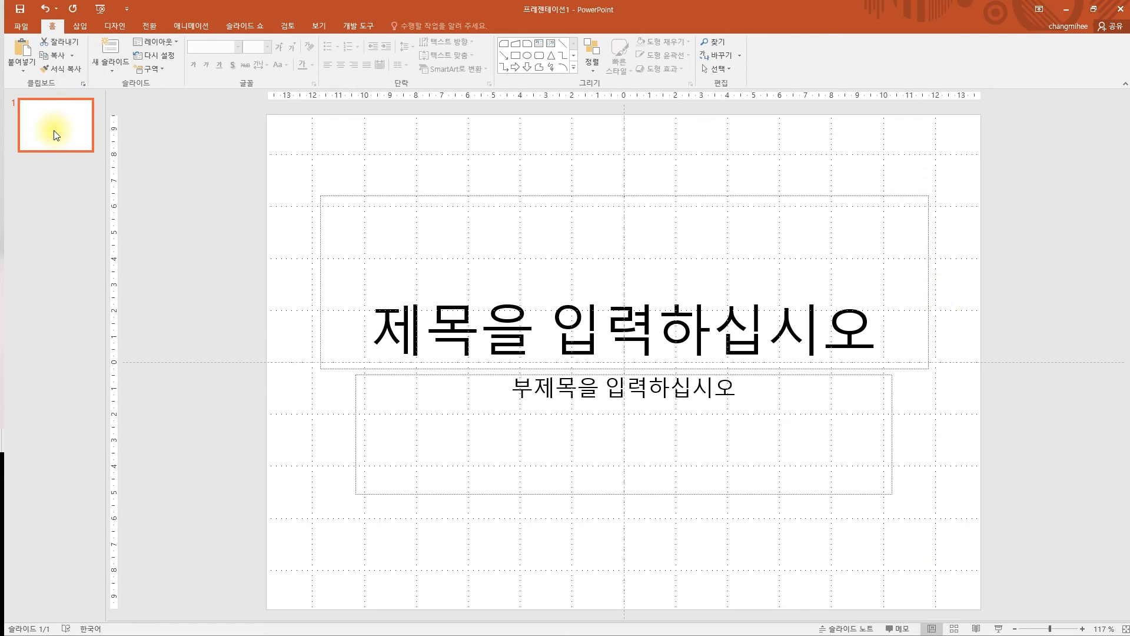
- Add new slides after slide 1 to reach six slides, deleting the extra seventh slide
drag(49, 114, 48, 116)
key(Return)
key(Return)
key(Return)
key(Return)
key(Return)
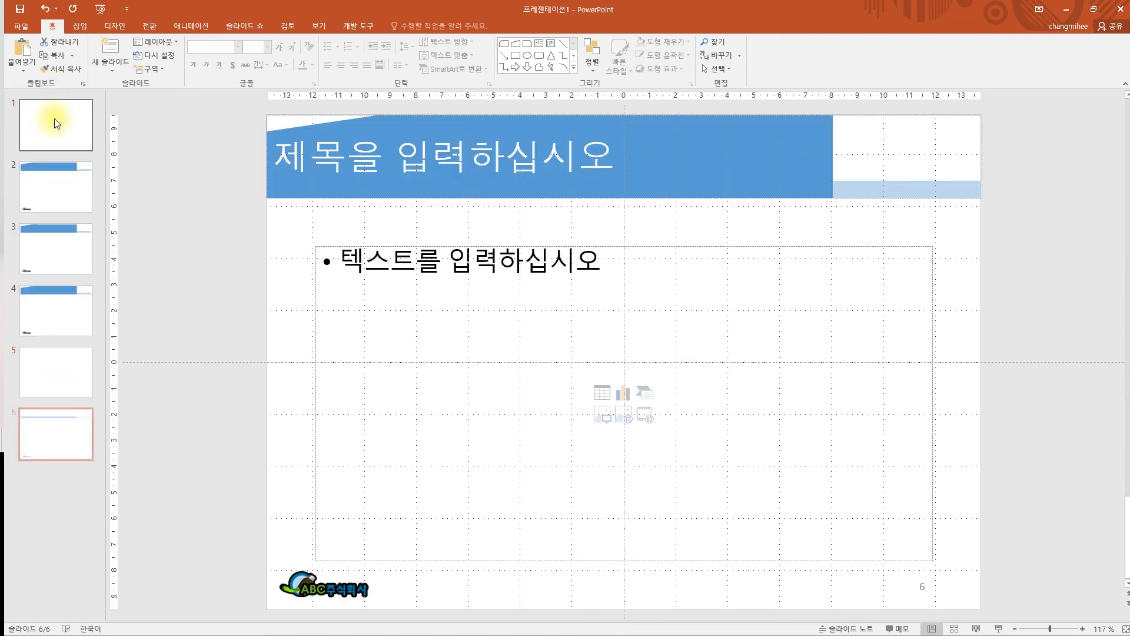
click(55, 122)
click(53, 182)
click(52, 440)
click(48, 147)
click(38, 435)
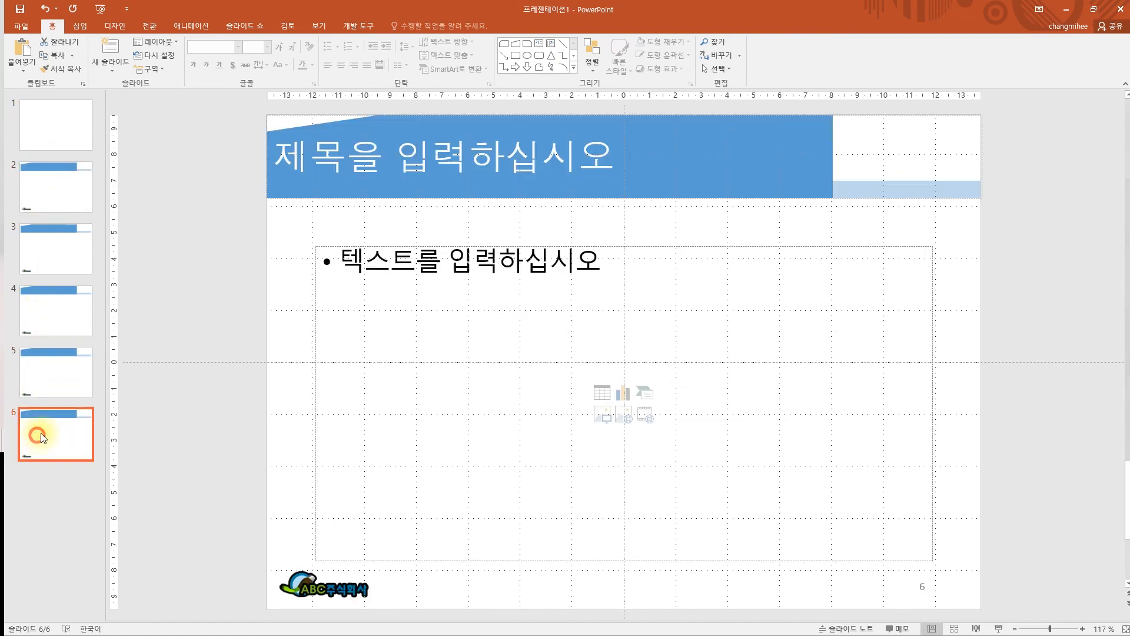
key(Return)
click(39, 502)
key(Delete)
- Delete slide 1's subtitle placeholder so only the title box remains, then go to File
click(65, 140)
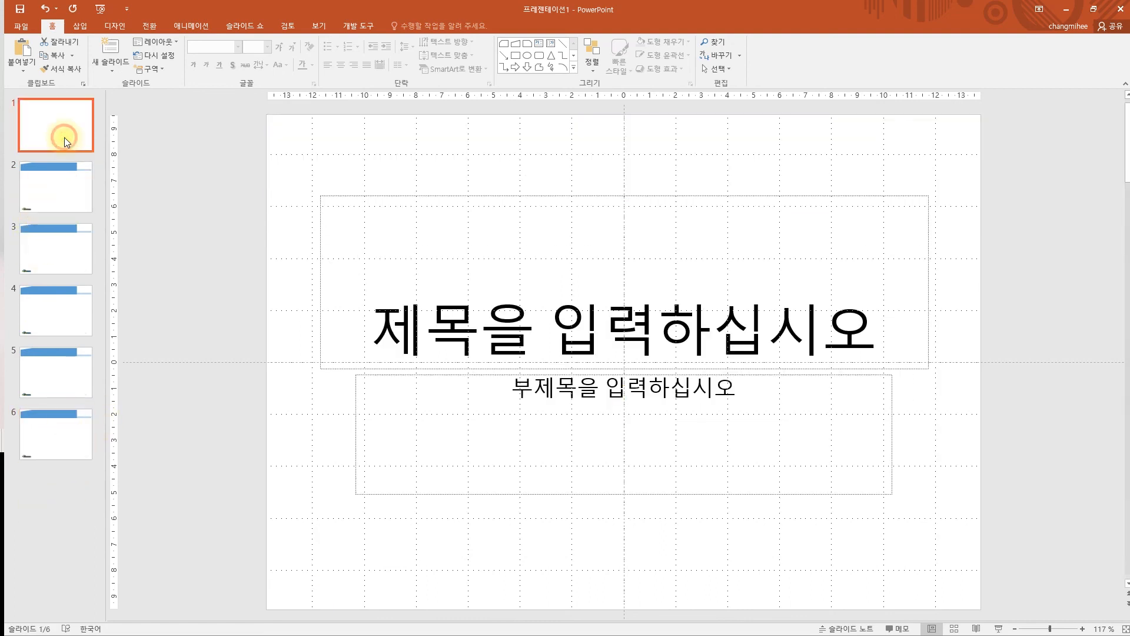
click(354, 386)
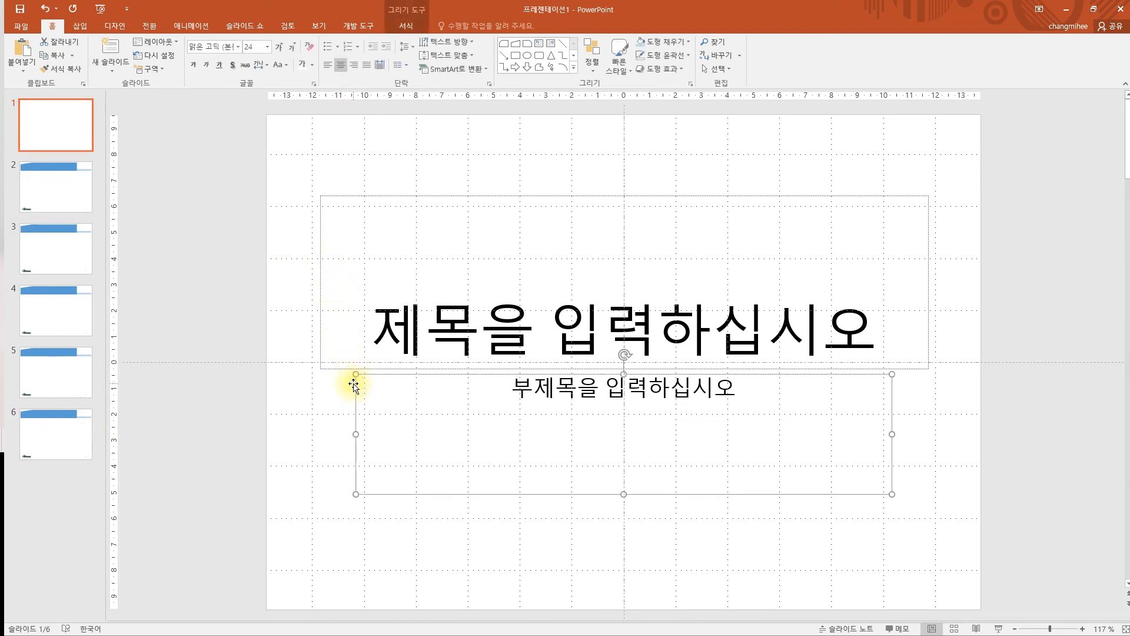
key(Delete)
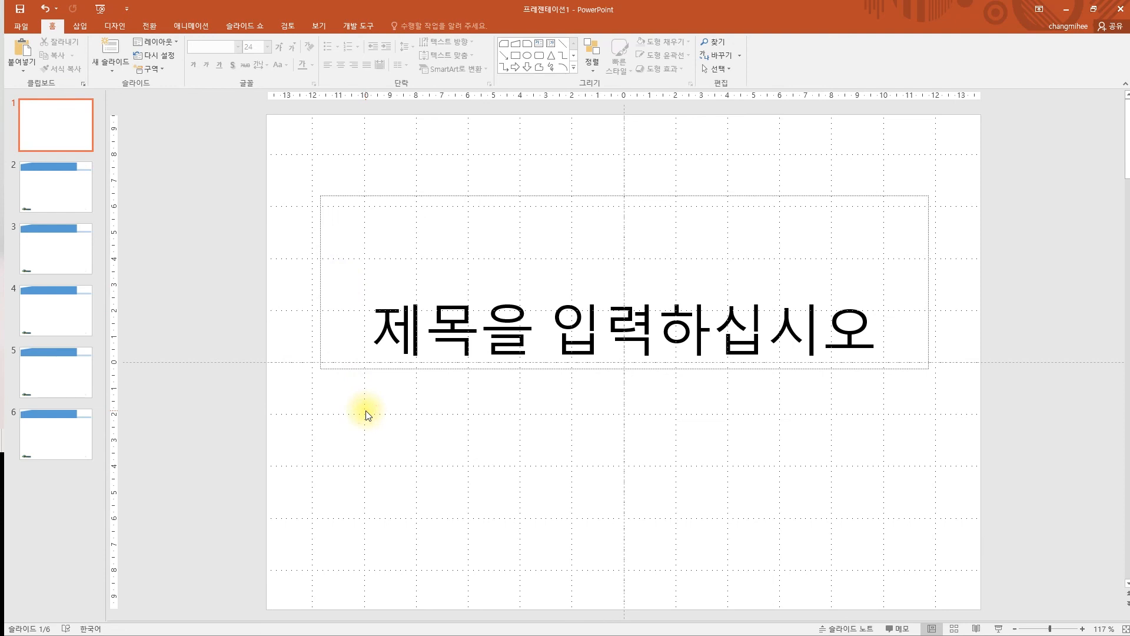
click(52, 121)
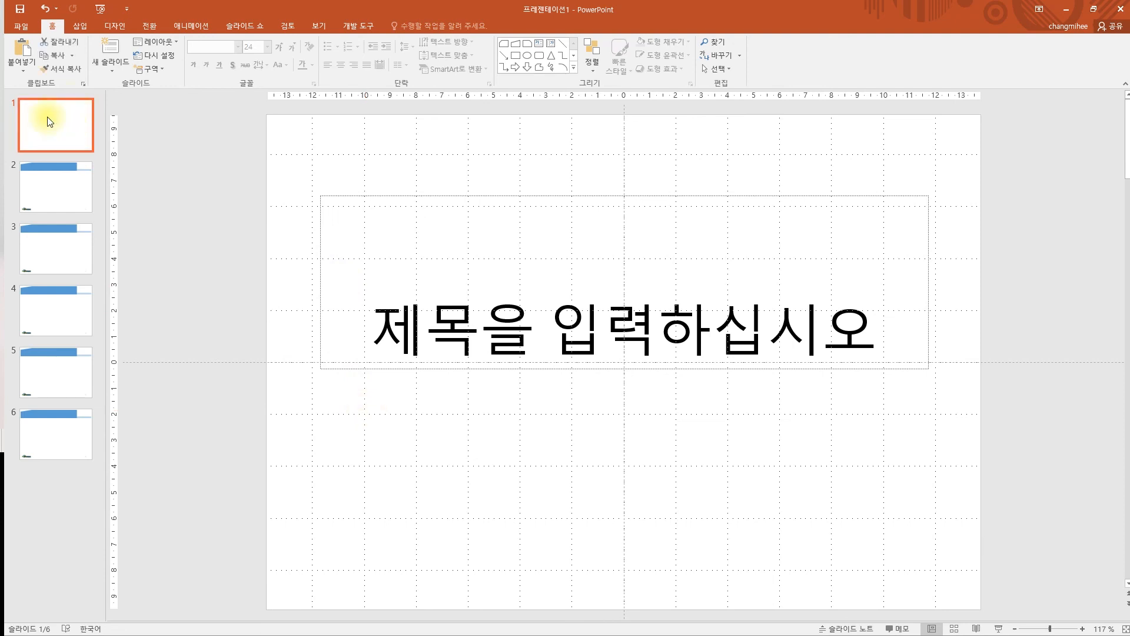
click(19, 26)
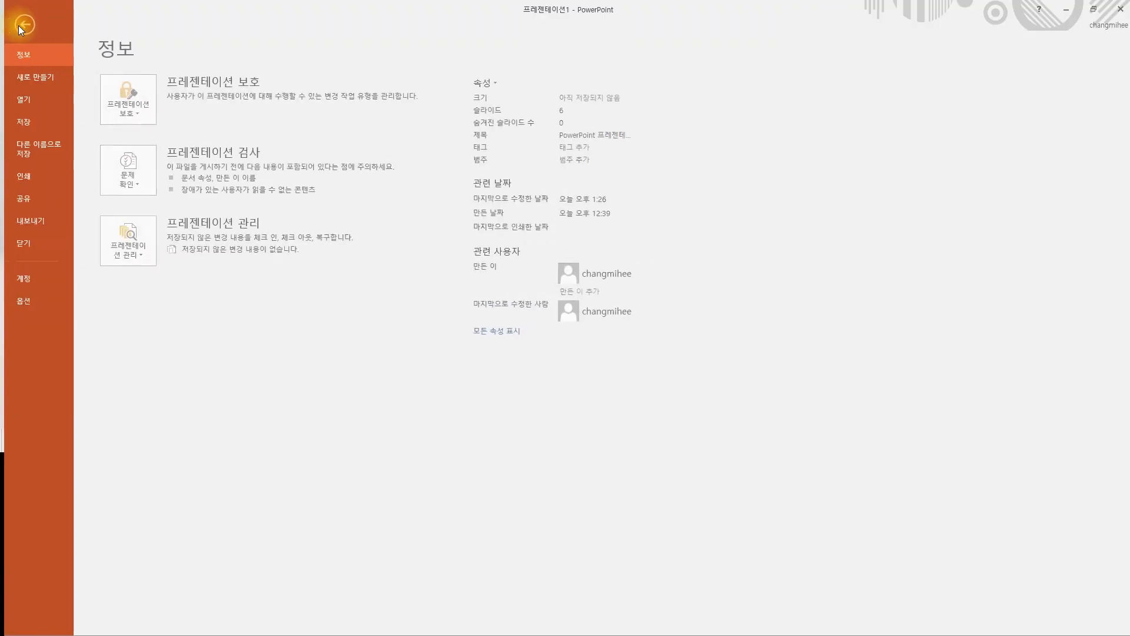
- In Save As on This PC, browse to the Documents > ITQ folder
click(34, 146)
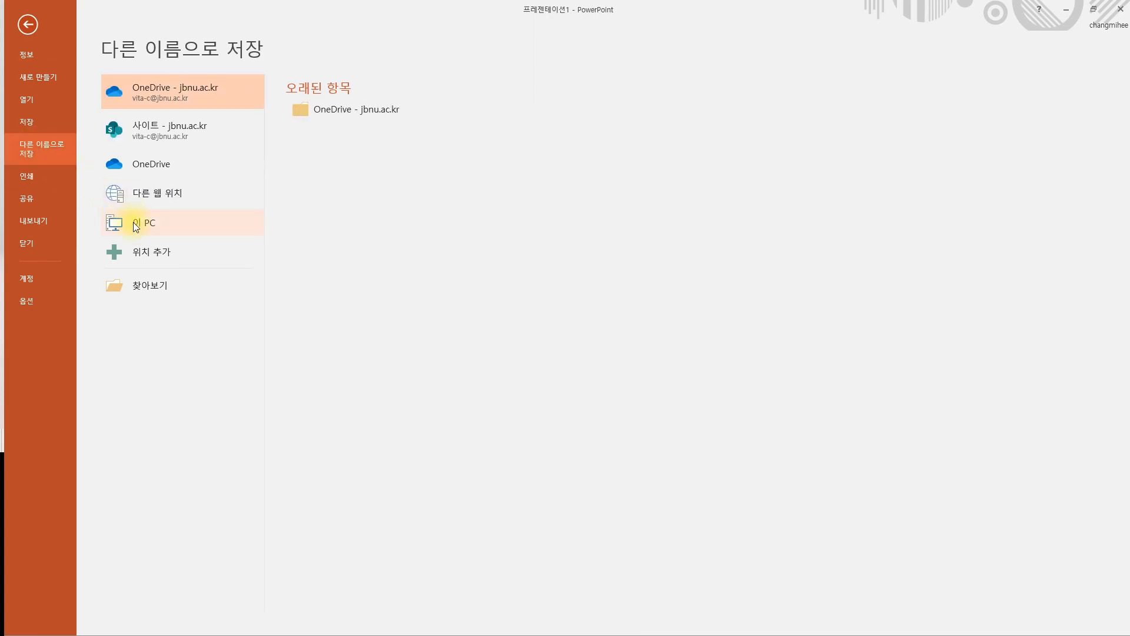
double_click(134, 224)
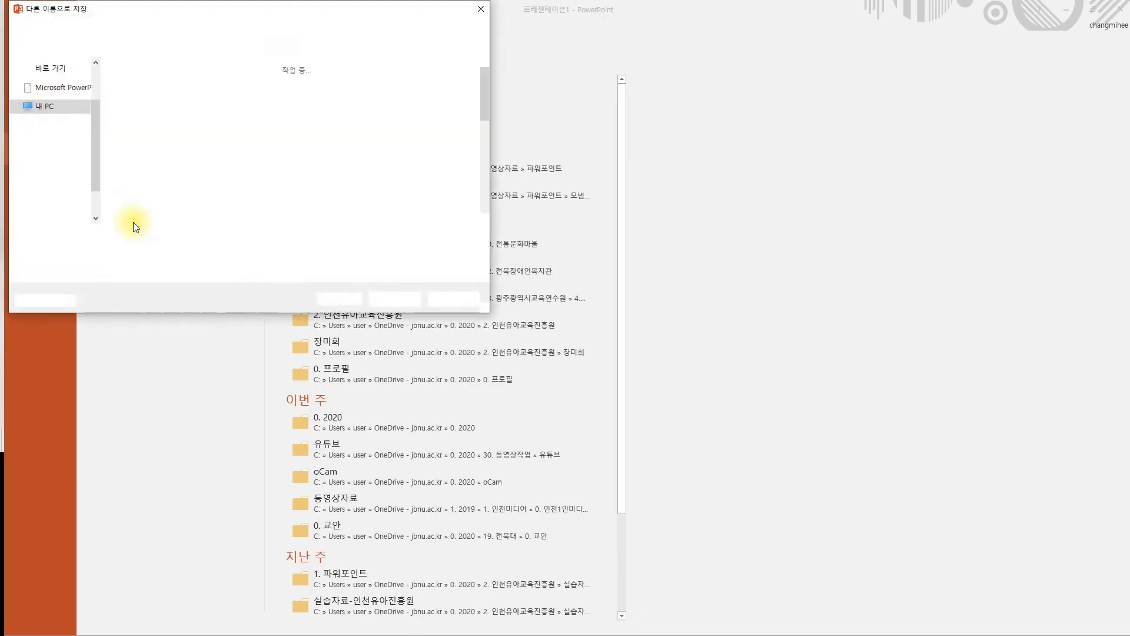
drag(158, 14, 388, 83)
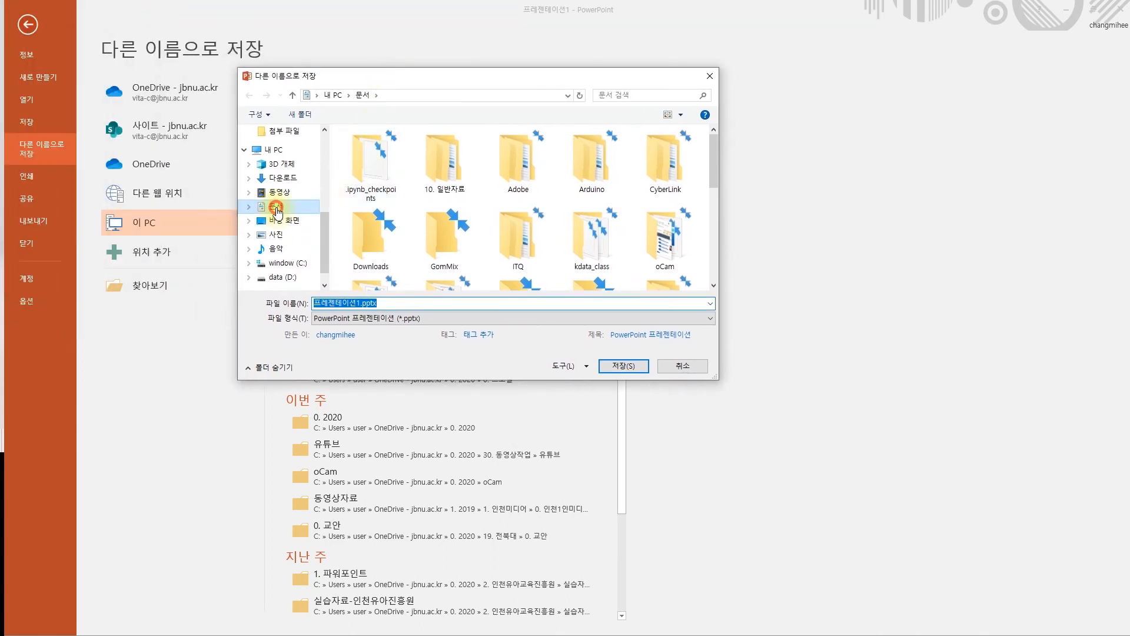
click(277, 207)
click(522, 229)
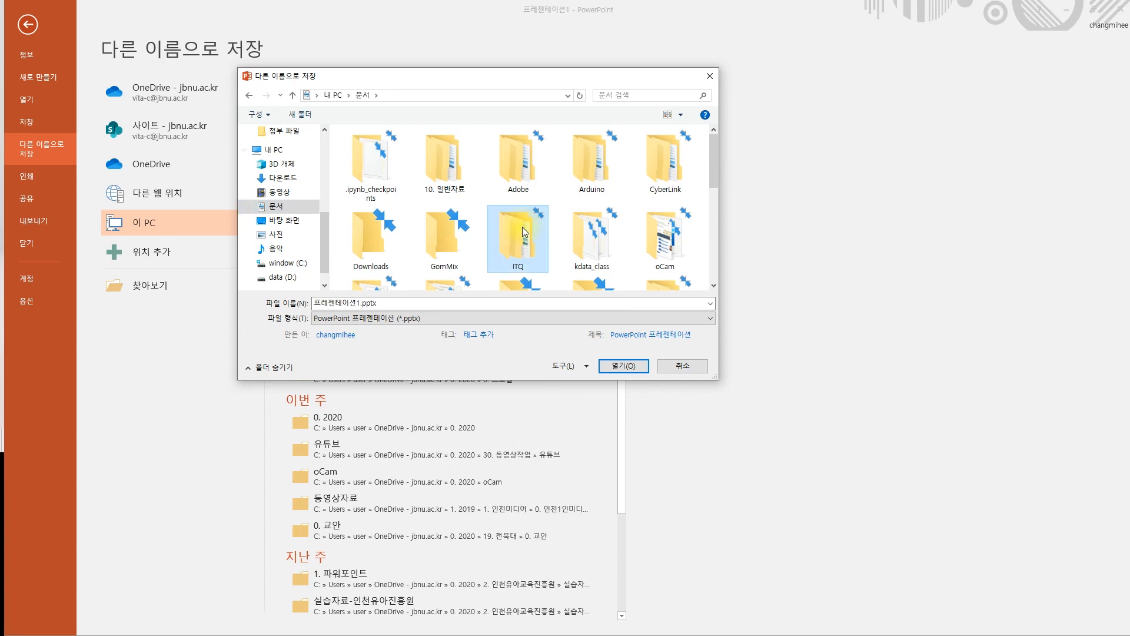
double_click(517, 224)
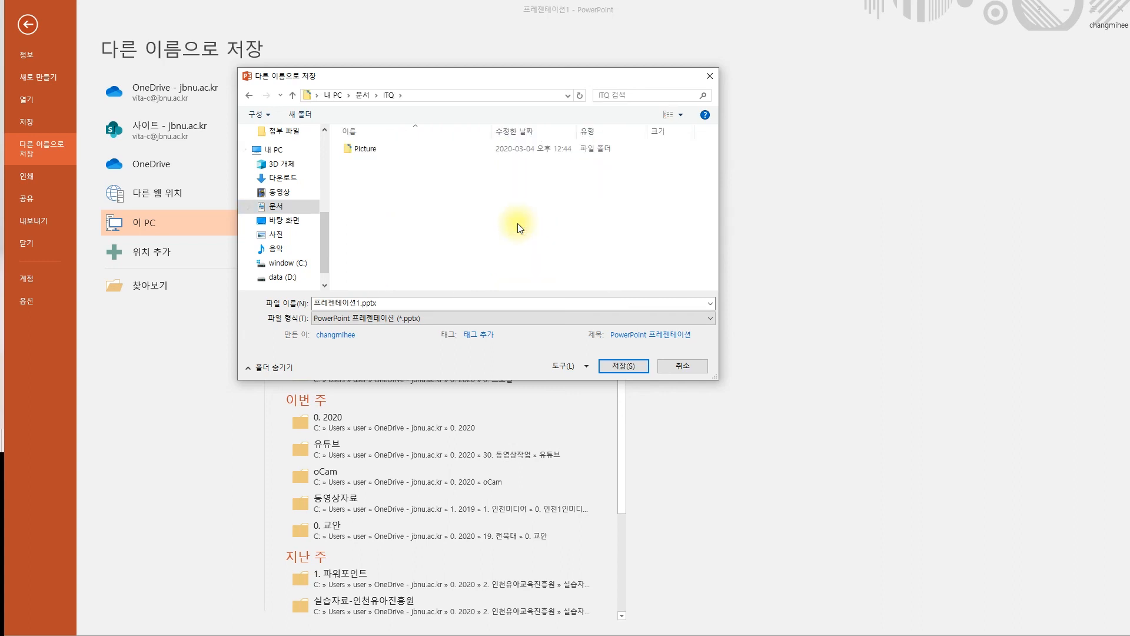
- Name the file with the examinee's number and name, and save it as .pptx
click(395, 307)
key(ctrl+a)
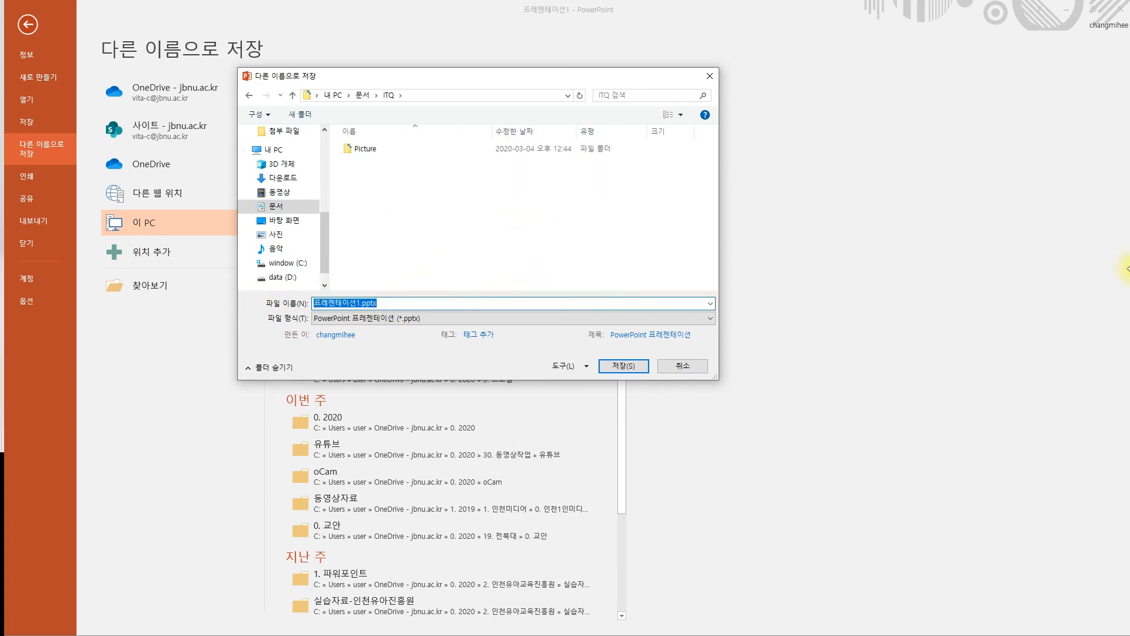
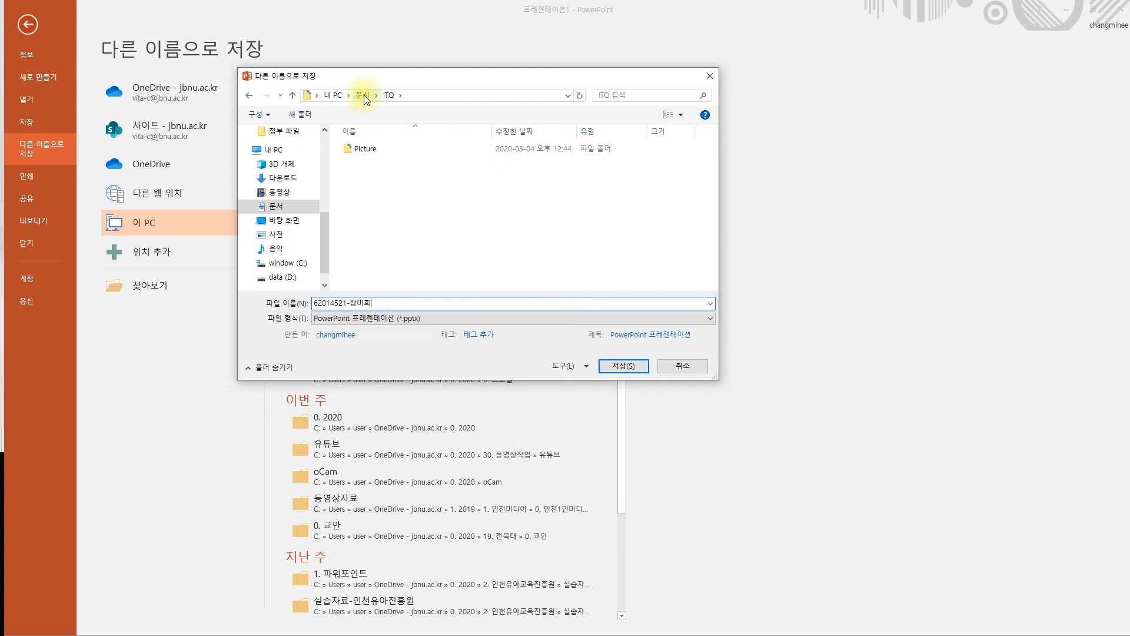
click(388, 305)
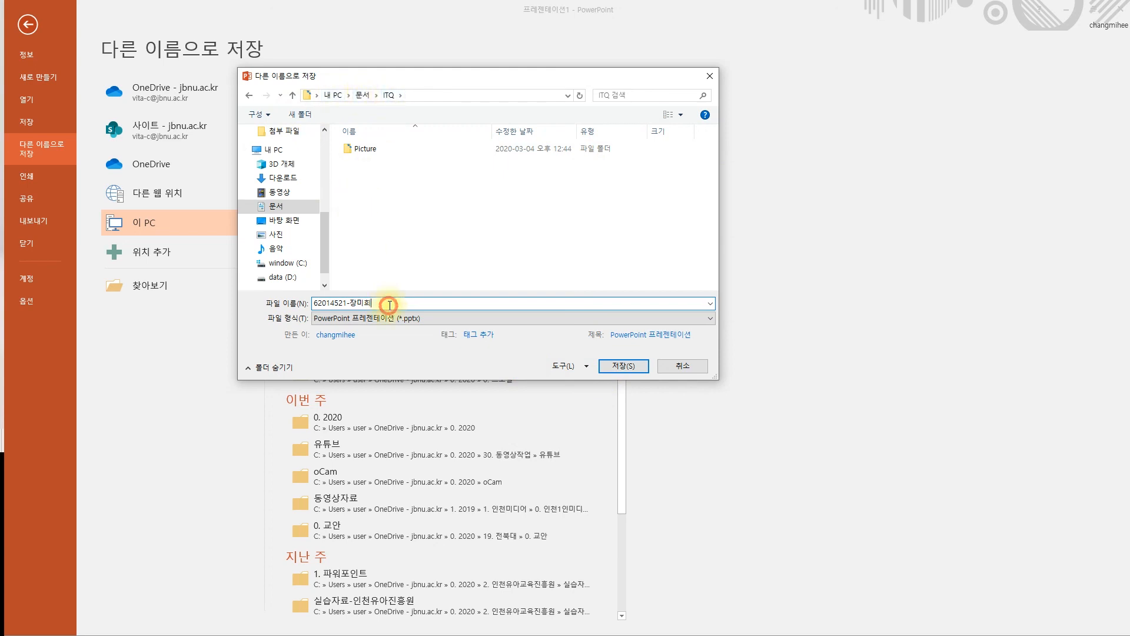
click(316, 304)
drag(316, 304, 381, 303)
click(381, 303)
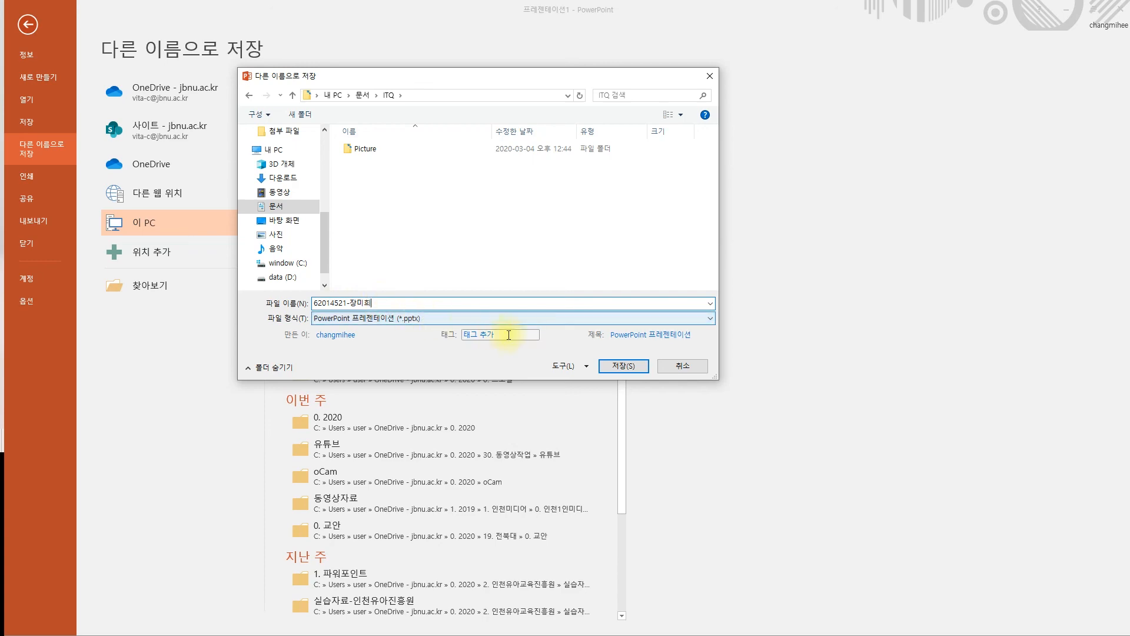
click(620, 367)
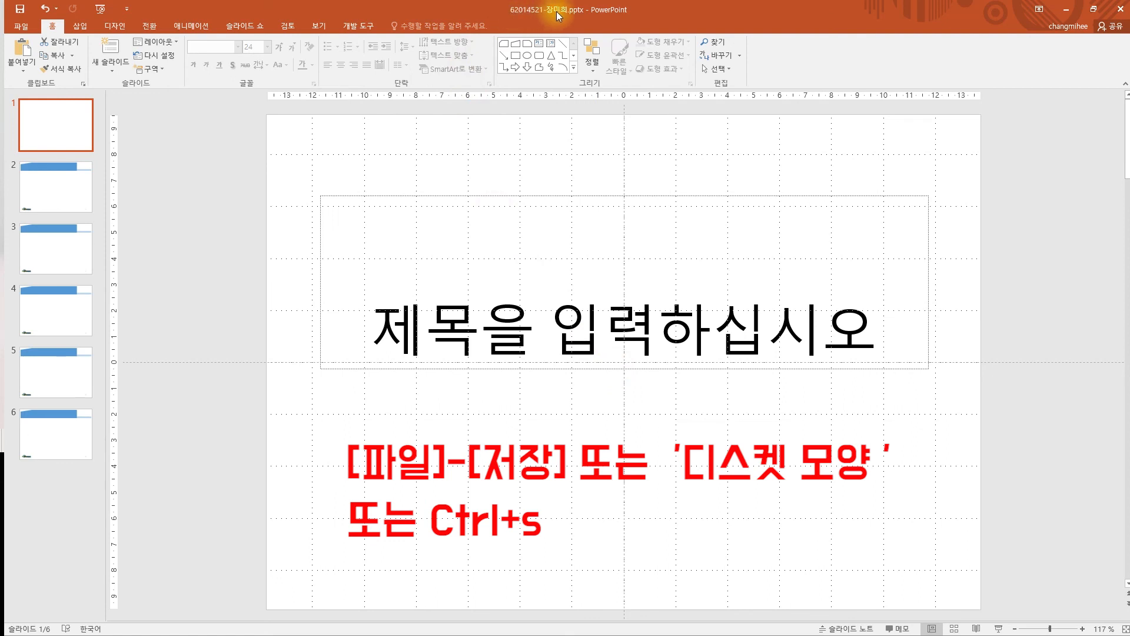
click(487, 170)
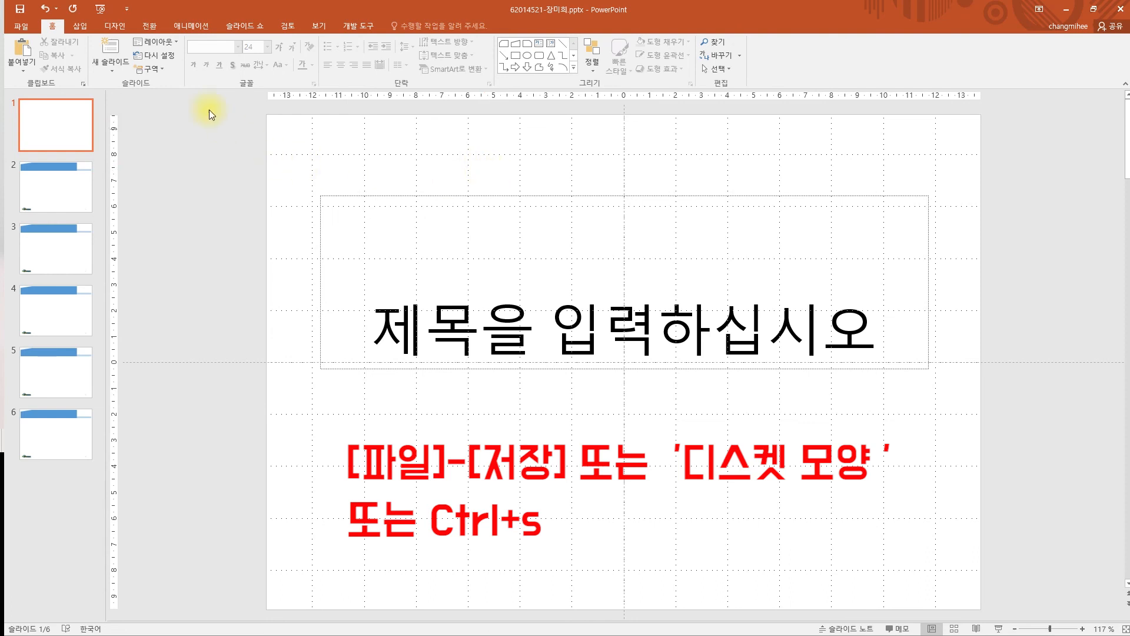
click(24, 12)
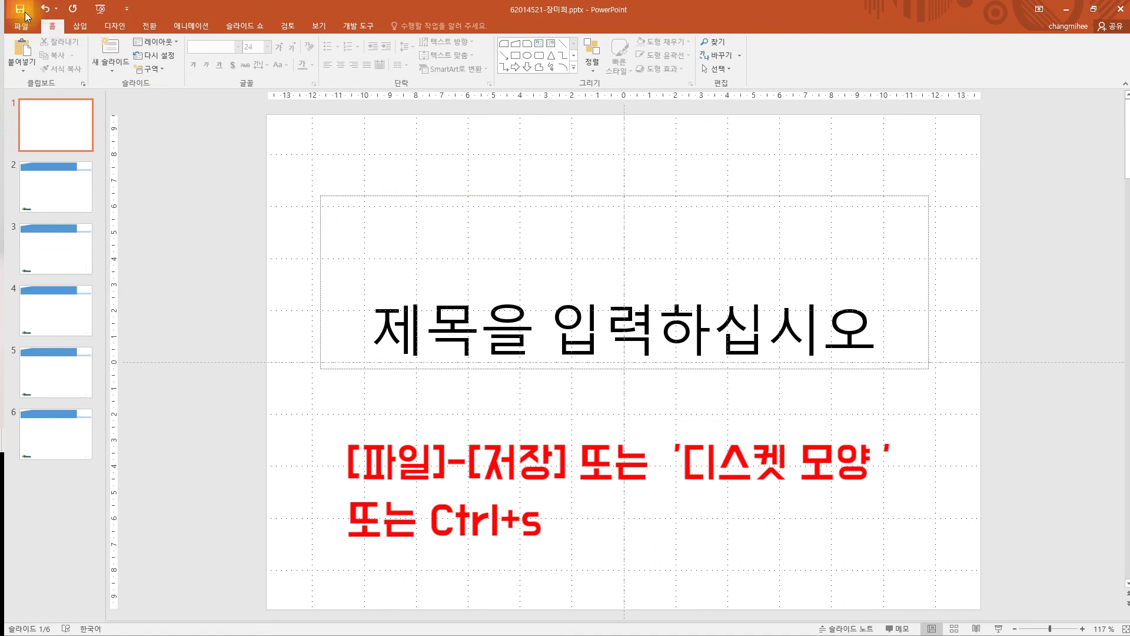
click(469, 173)
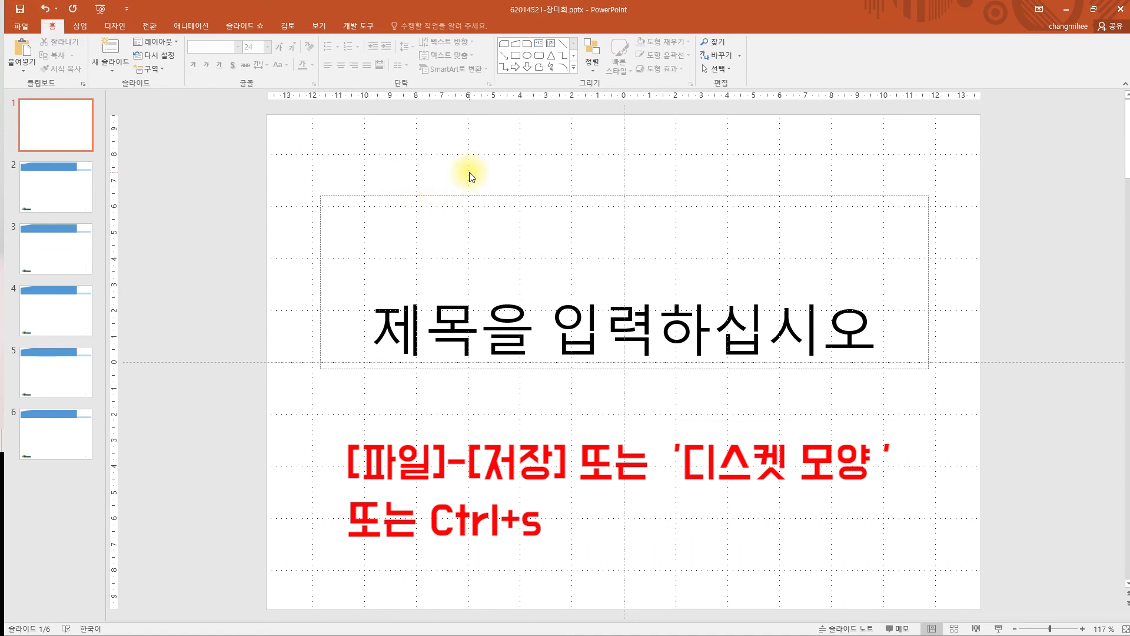